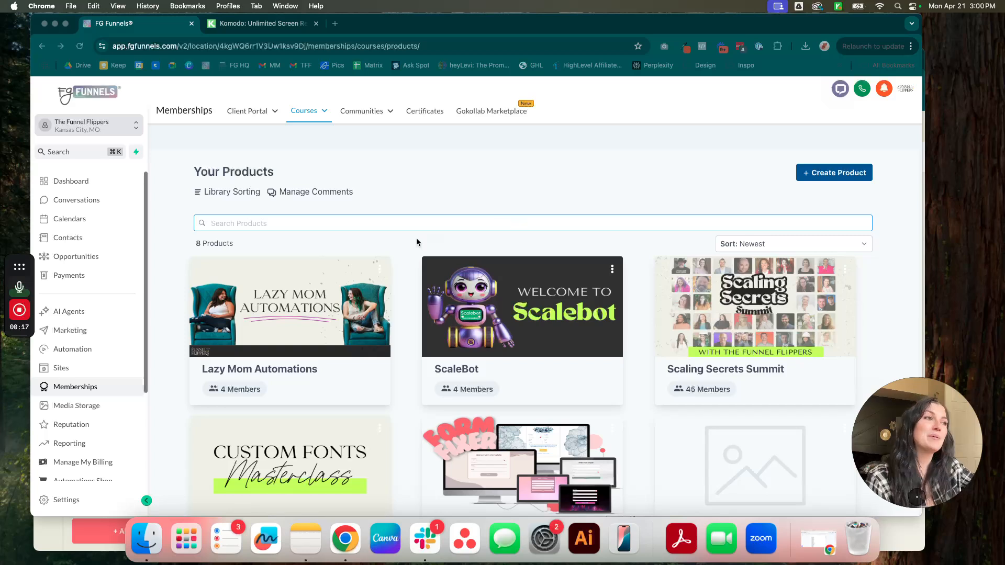
Open the theme customization page of the Lazy Mom Automations product from its details.
click(380, 269)
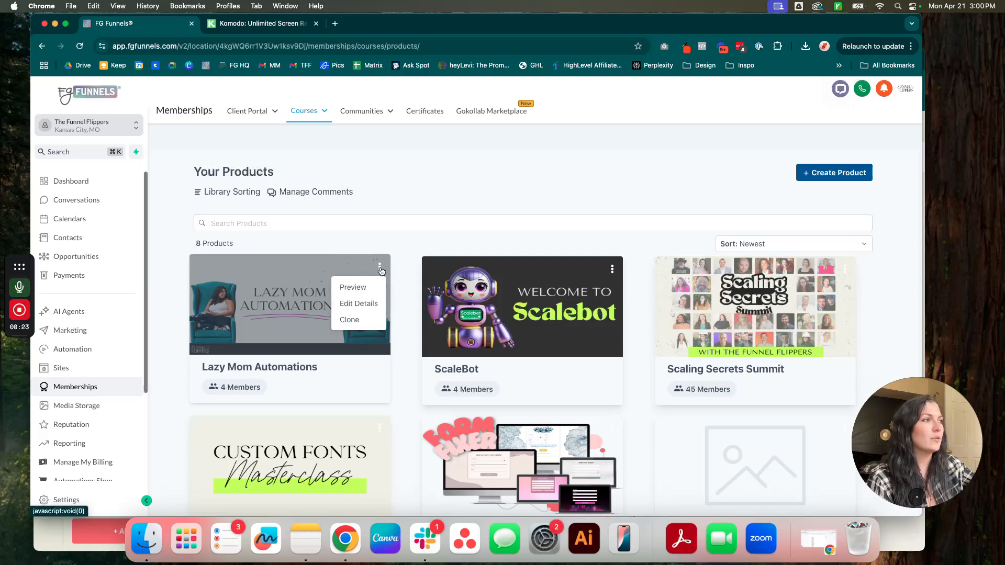
click(358, 304)
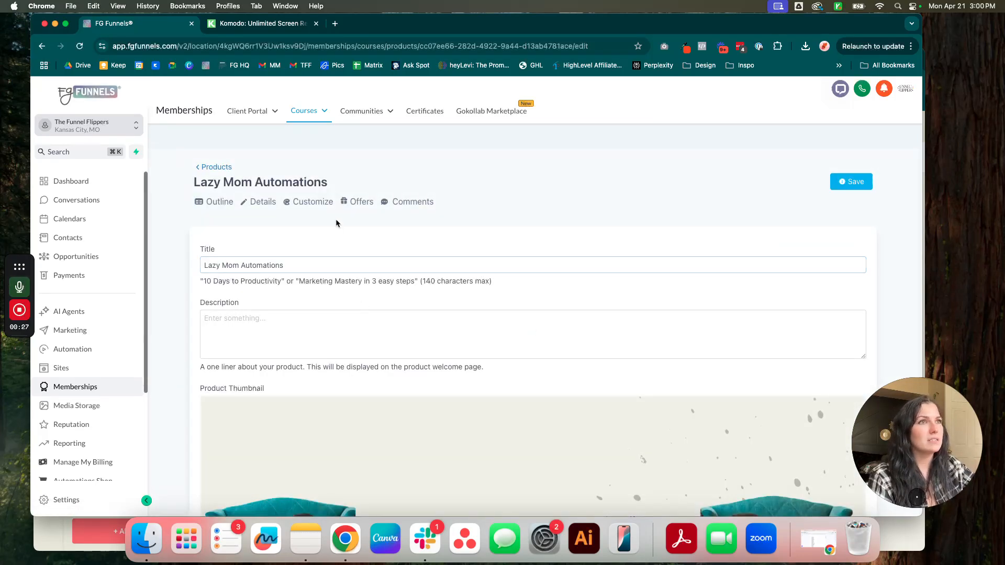
click(313, 202)
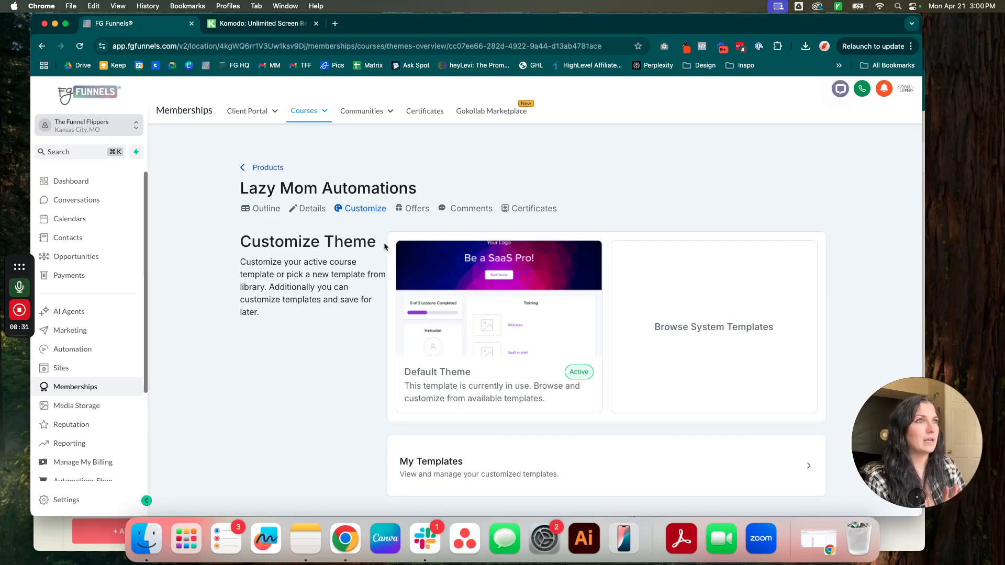
Preview the active Default Theme, look over the course home page and close the preview.
mouse_move(548, 283)
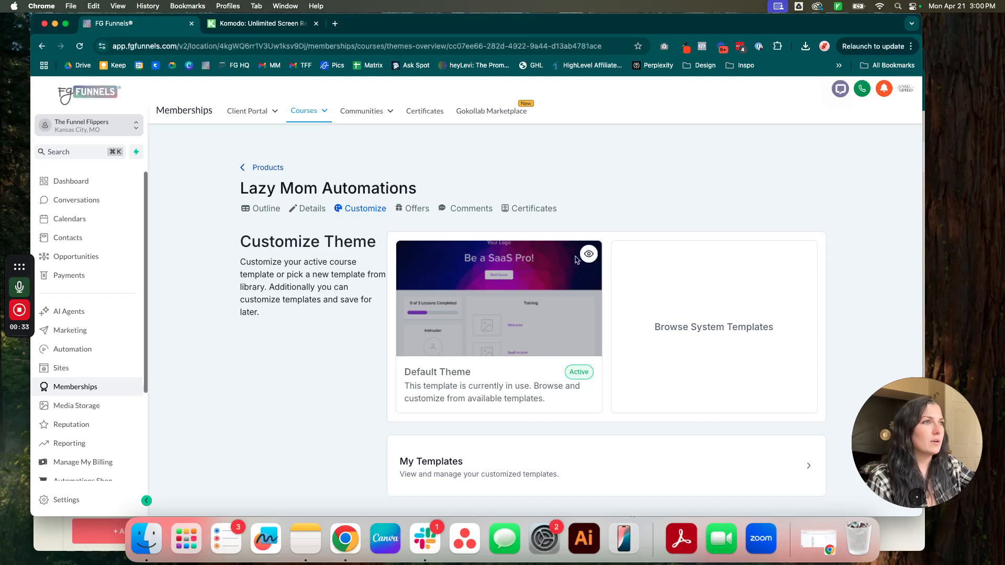
click(588, 254)
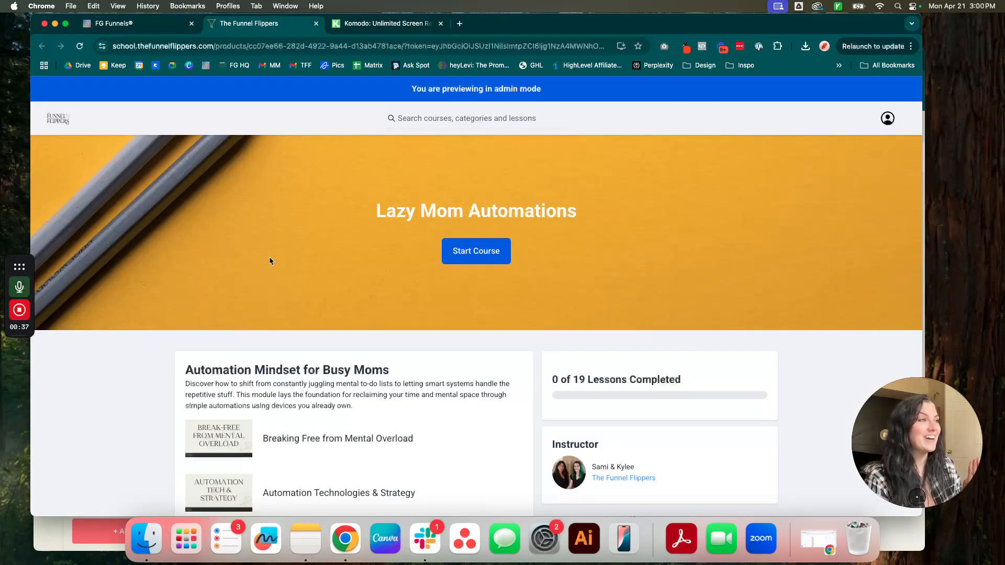
scroll(618, 378, down, 5)
scroll(564, 380, down, 8)
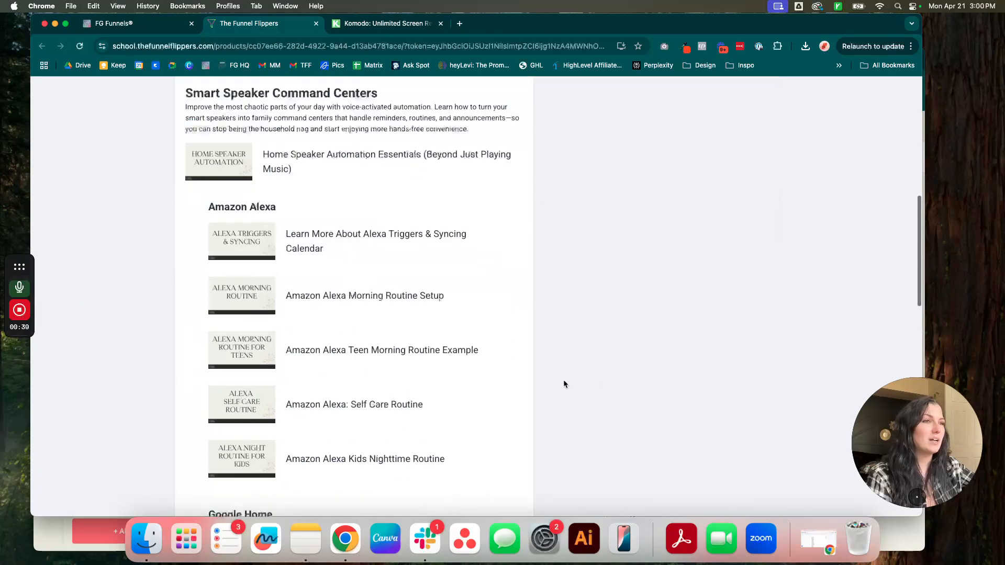
scroll(558, 373, up, 12)
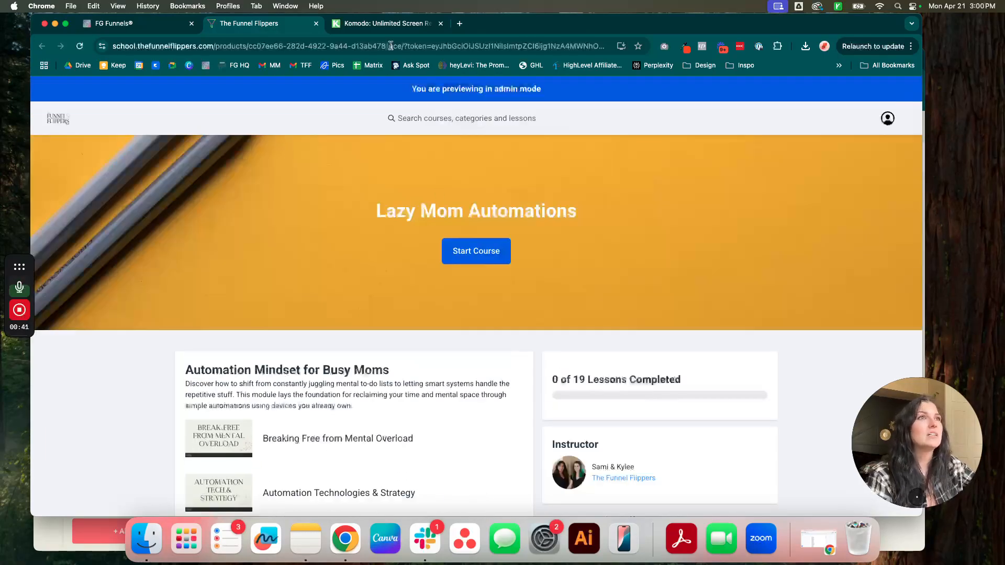
click(316, 23)
Preview the Classic Theme from the system templates and check its Breaking Free from Mental Overload lesson page.
click(724, 316)
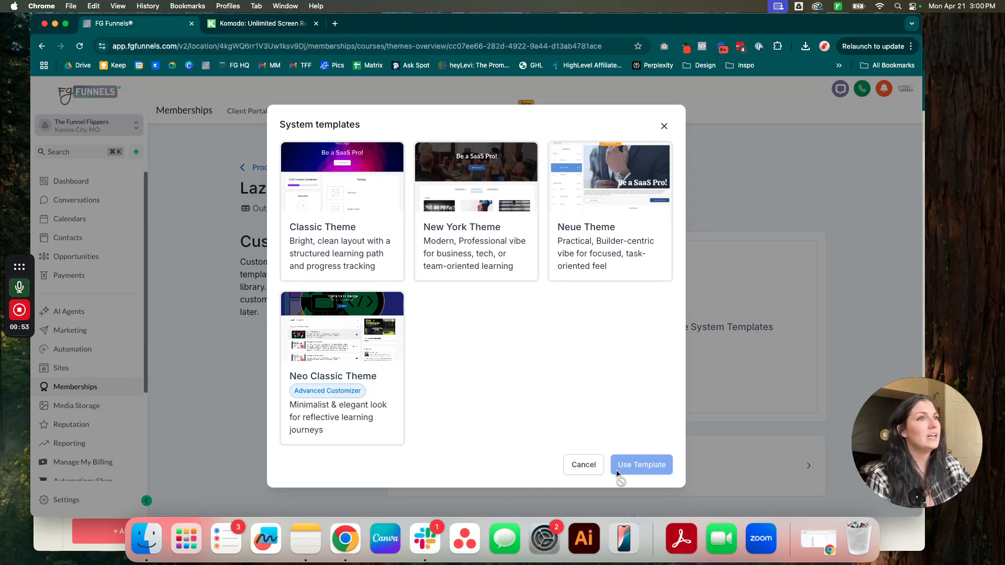
mouse_move(346, 198)
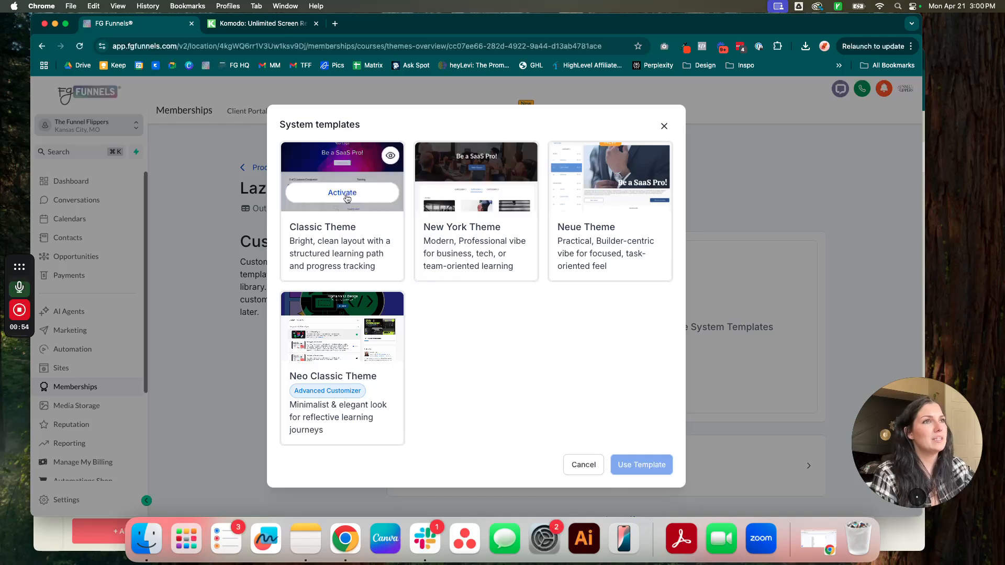
click(390, 154)
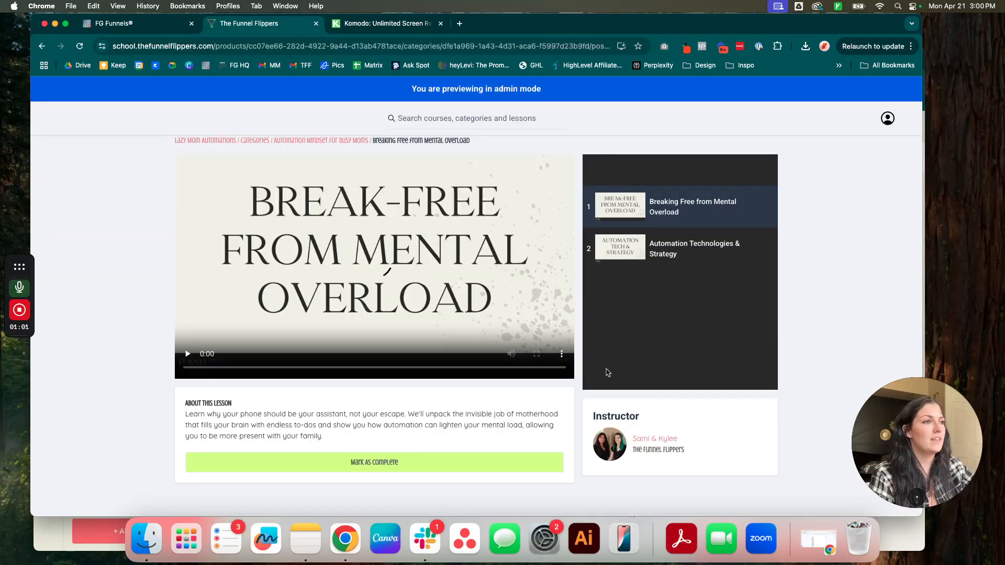
click(374, 264)
click(42, 46)
Review the module and lesson layout on the Classic Theme's course home page and close the preview.
scroll(324, 262, down, 5)
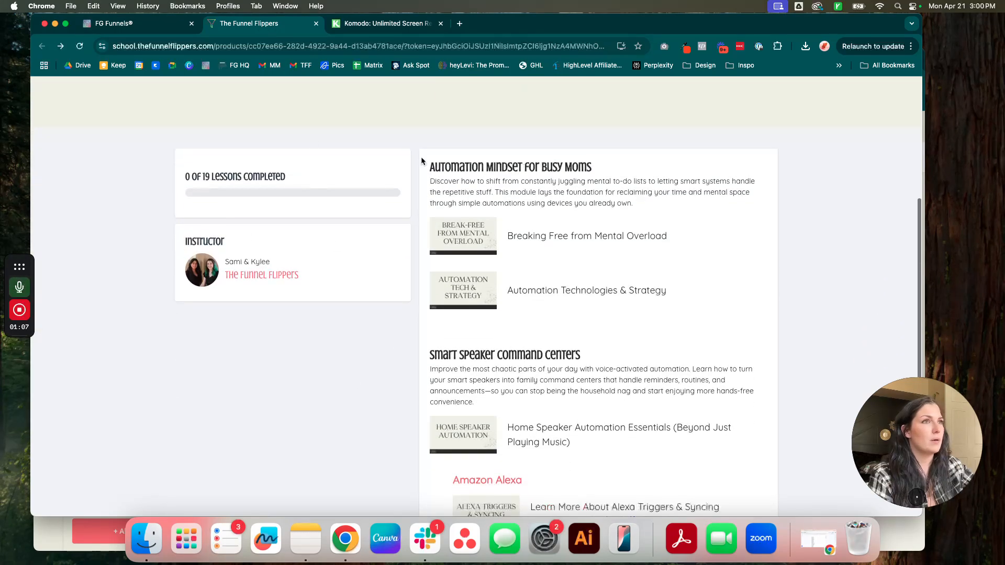
scroll(526, 268, down, 10)
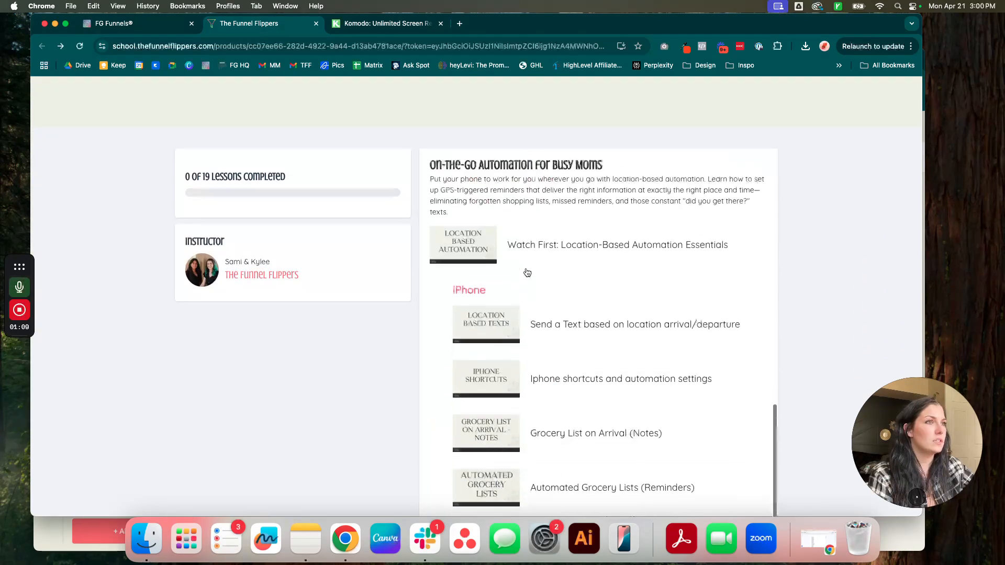
scroll(526, 277, up, 15)
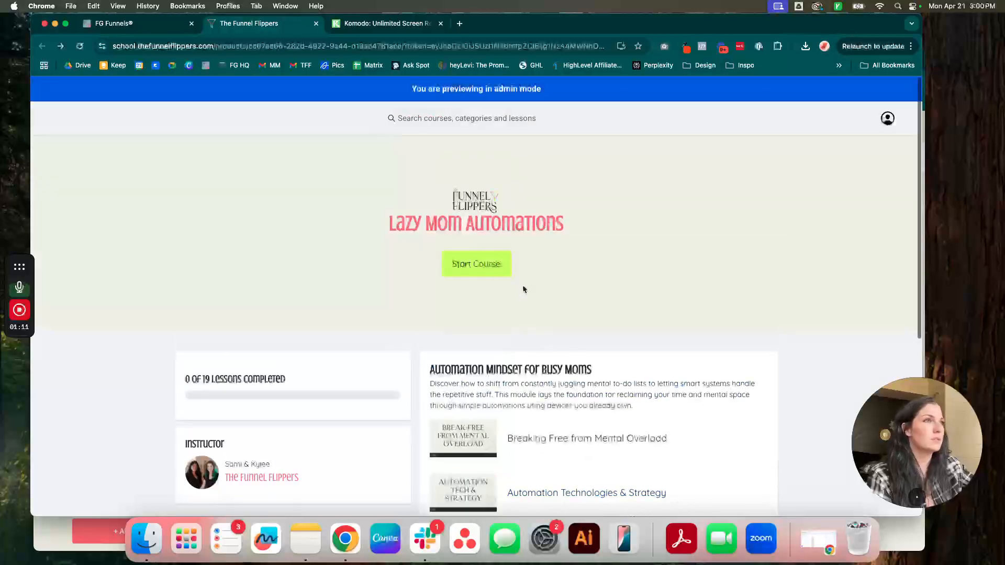
click(314, 24)
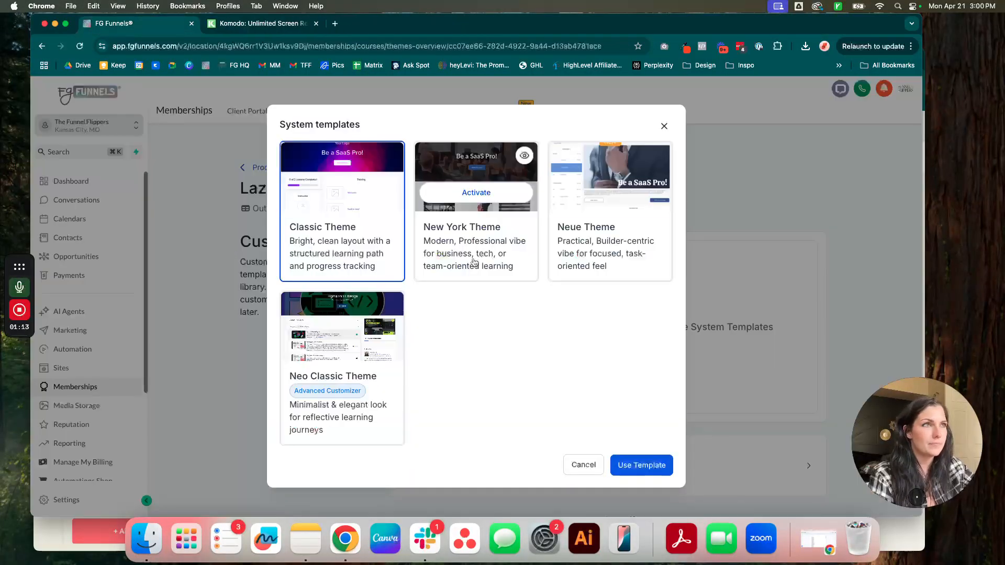
Preview the New York Theme and show the lessons of the Smart Speaker Command Centers category.
click(524, 156)
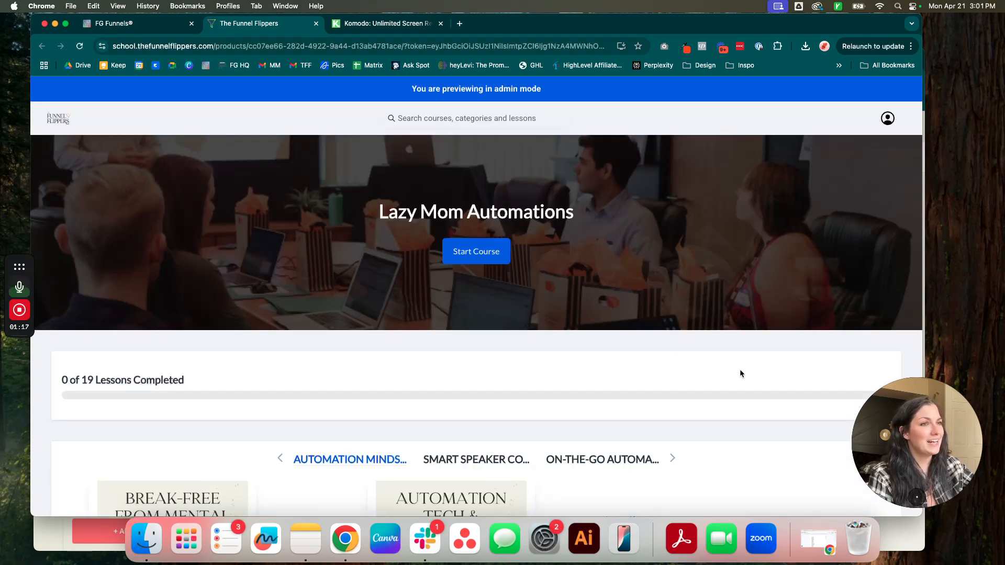
scroll(739, 373, down, 5)
click(479, 238)
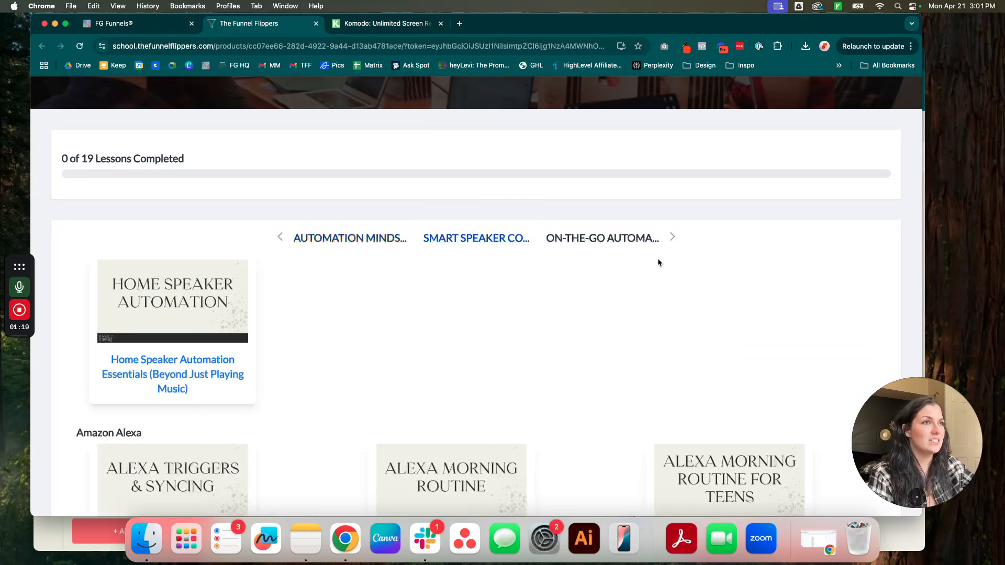
scroll(610, 267, down, 2)
scroll(590, 258, up, 4)
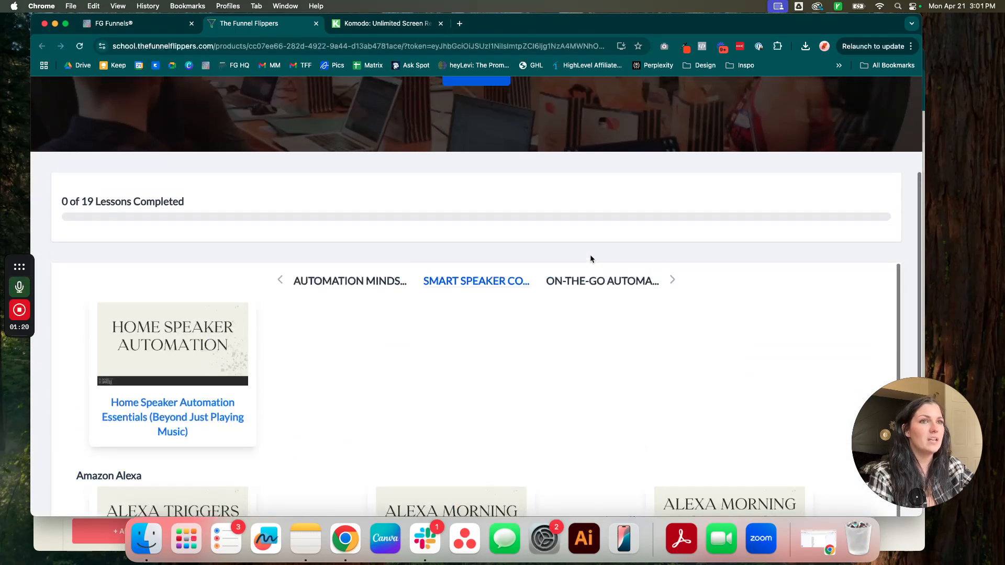
Show the On-the-Go Automation category in the New York Theme preview and look through its lesson cards.
click(589, 287)
scroll(654, 278, down, 2)
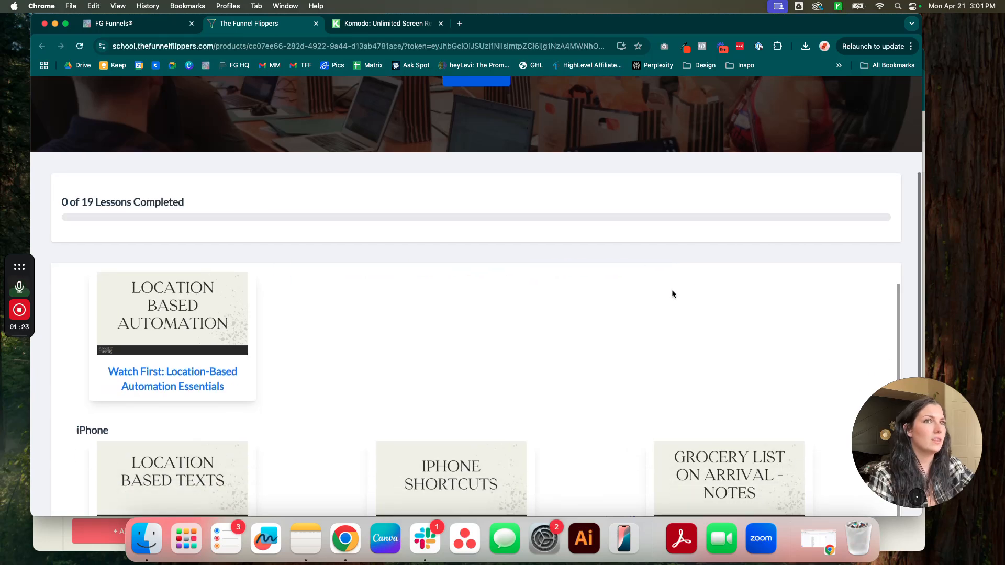
scroll(669, 314, up, 3)
scroll(718, 361, down, 3)
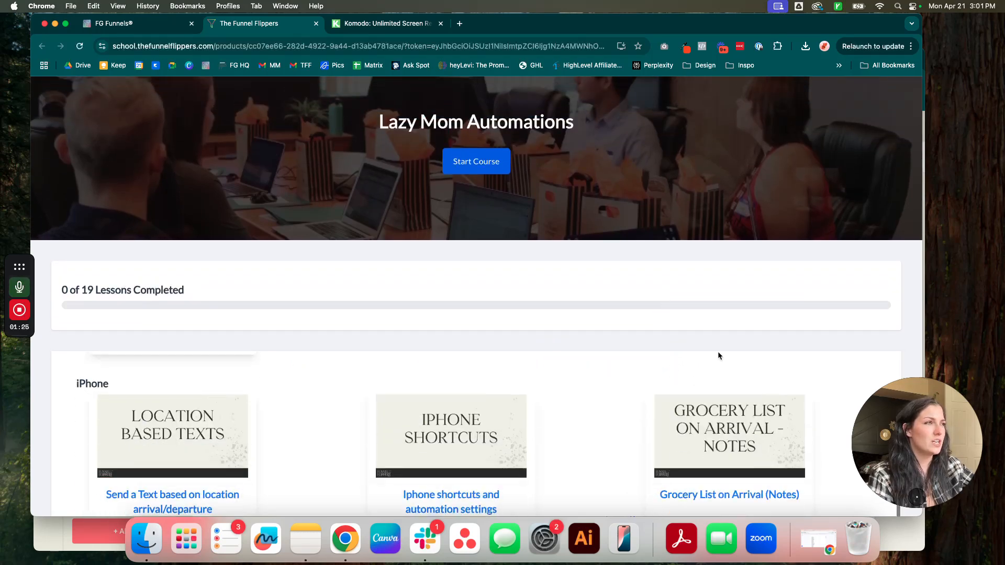
scroll(680, 367, down, 2)
scroll(540, 315, down, 5)
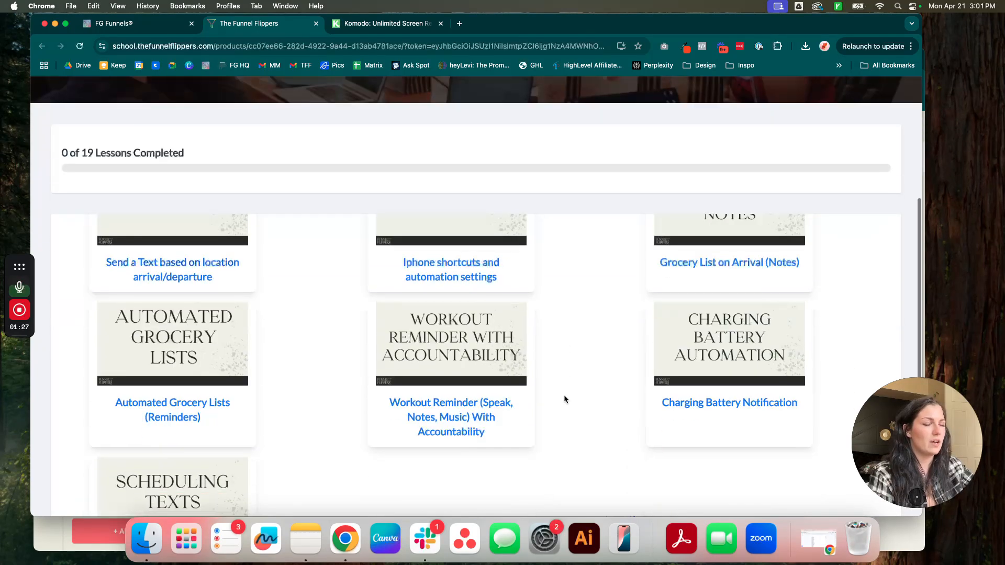
Examine the Workout Reminder lesson page in the New York Theme preview and return to the system templates.
click(504, 284)
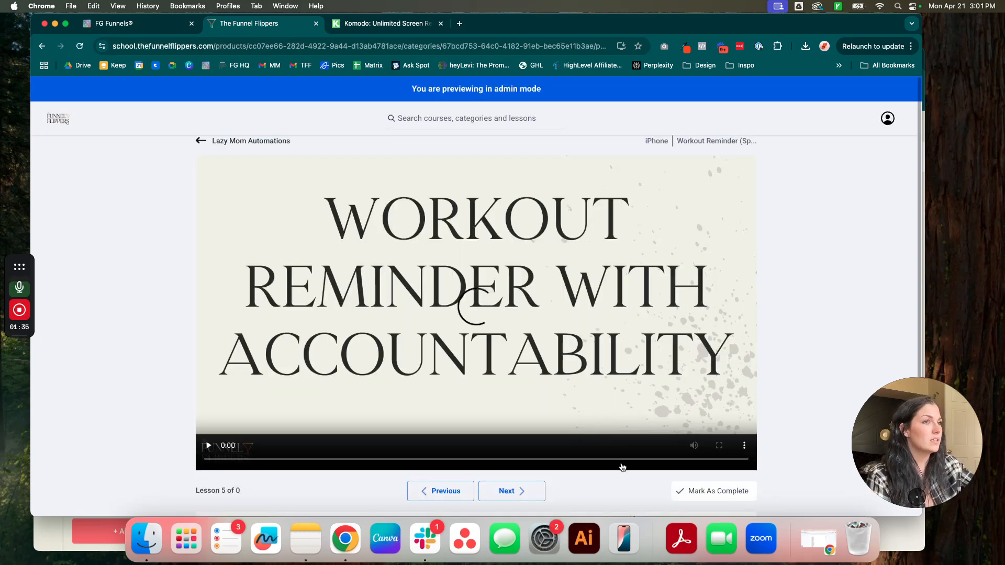
scroll(793, 309, down, 7)
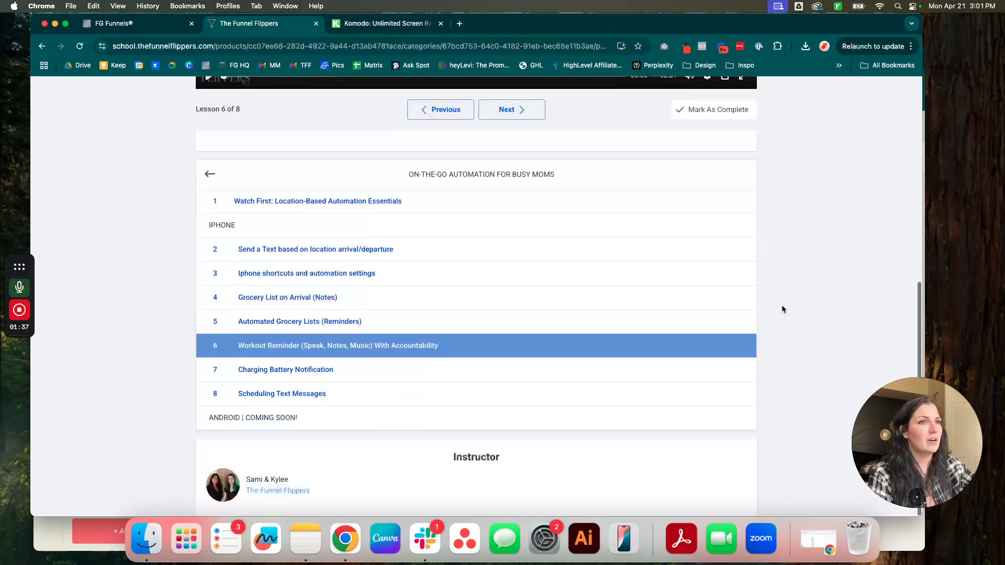
scroll(287, 278, up, 1)
scroll(394, 433, up, 8)
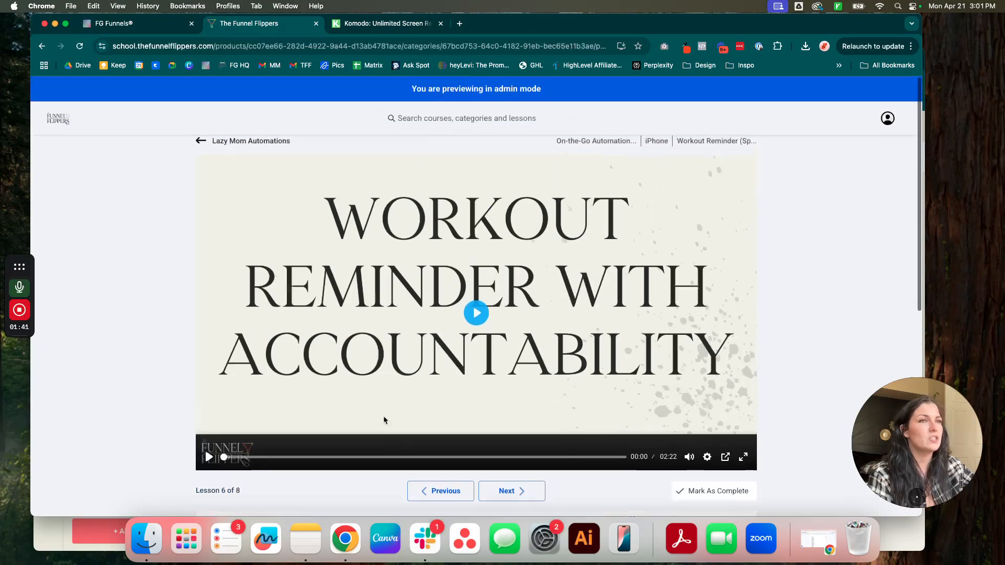
click(43, 48)
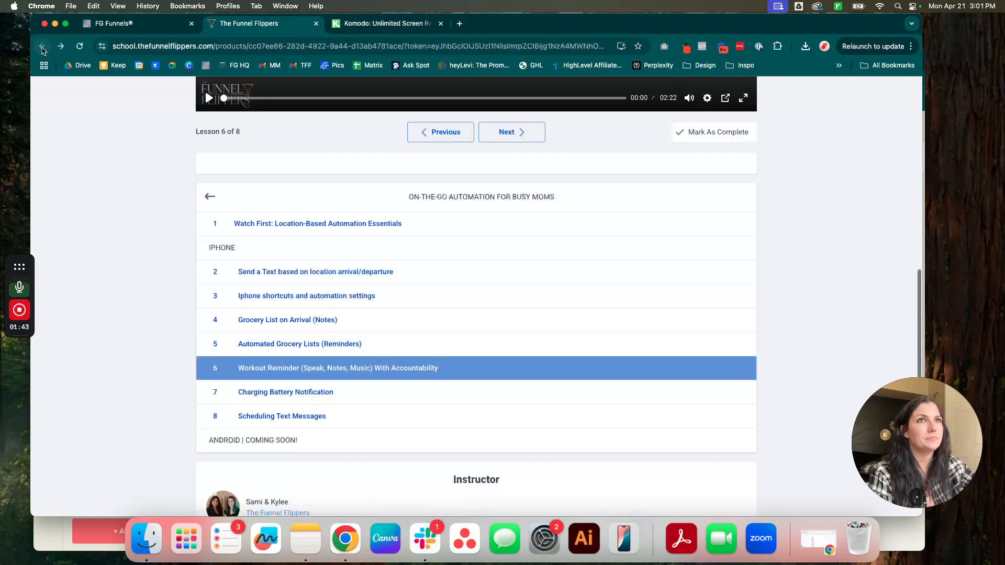
click(42, 49)
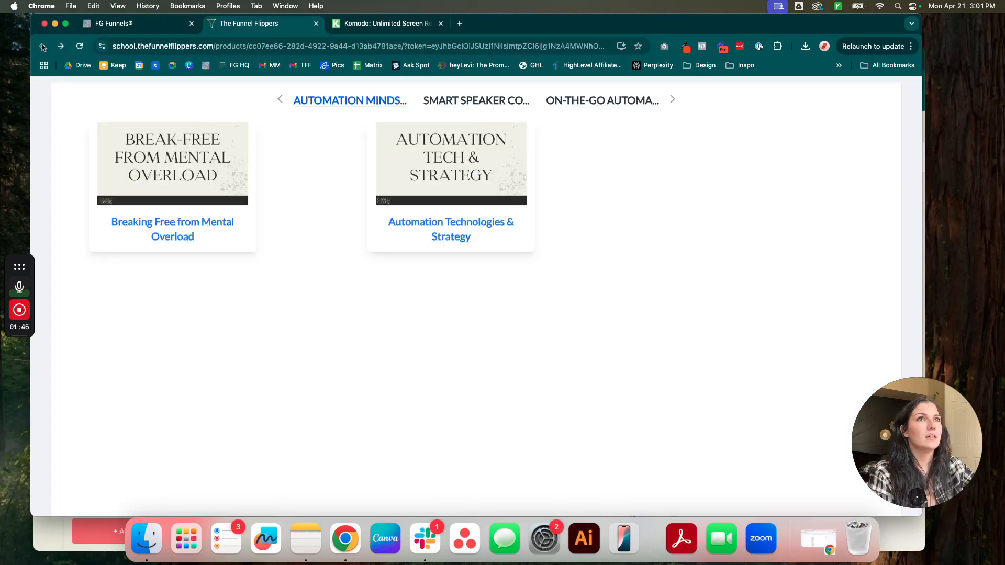
click(131, 24)
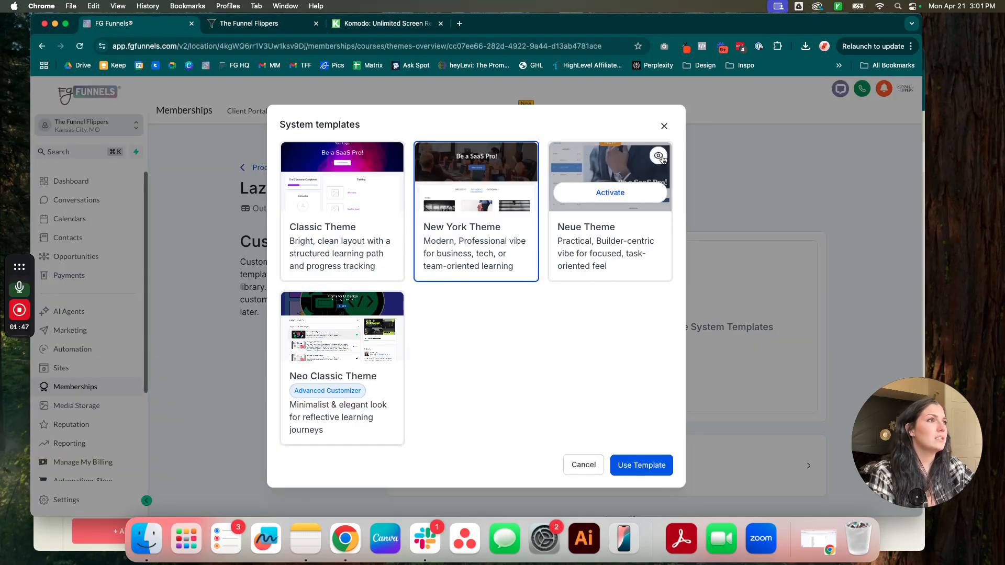
Preview the Neue Theme, expand the Smart Speaker Command Centers module and open its Home Speaker Automation Essentials lesson.
click(659, 156)
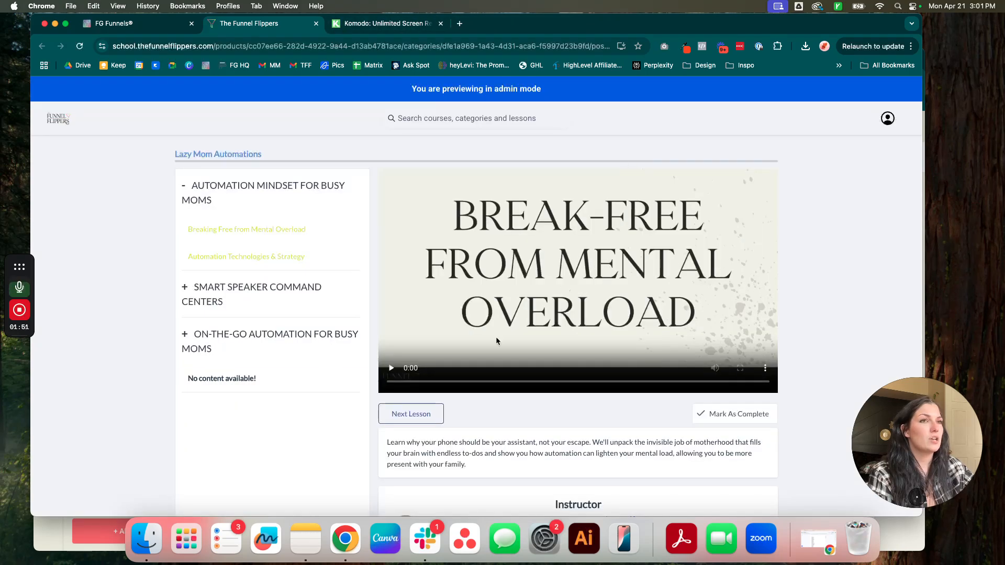
scroll(193, 187, down, 1)
click(193, 187)
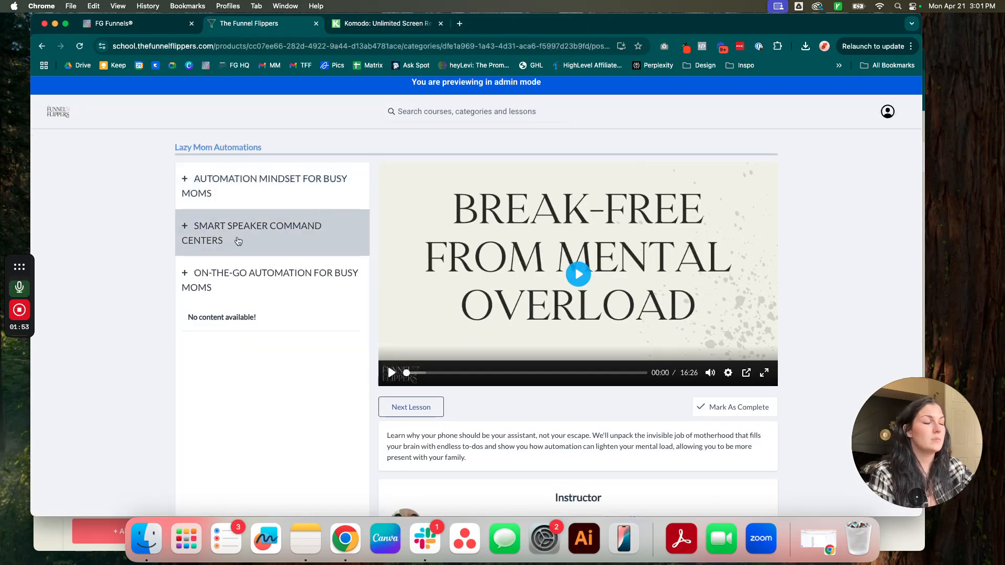
click(251, 230)
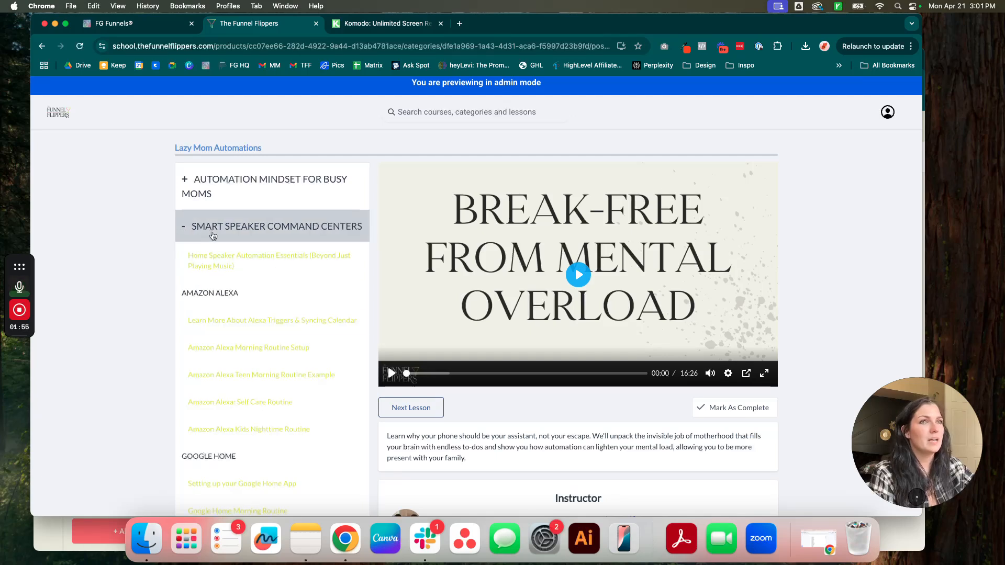
scroll(251, 314, up, 1)
click(210, 260)
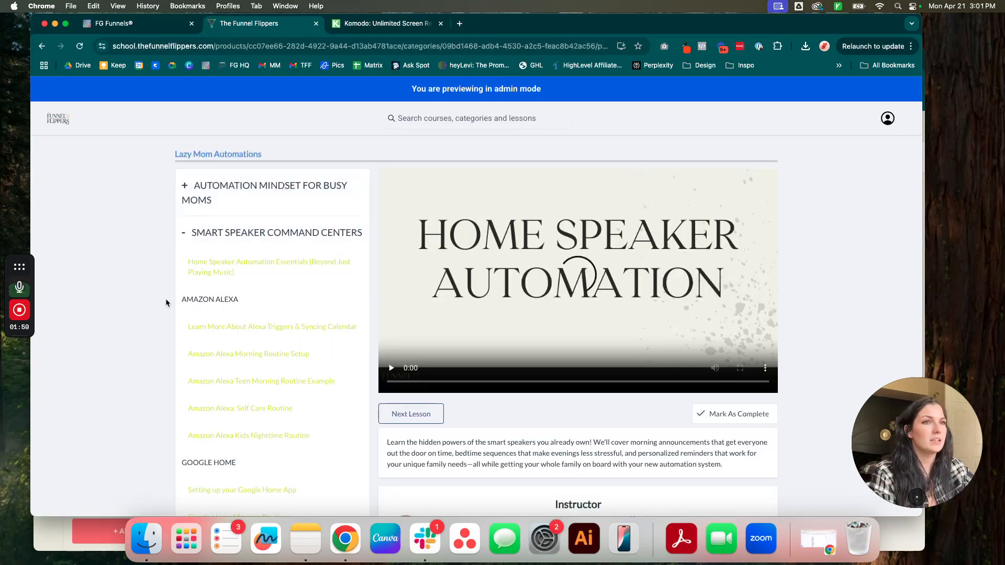
Collapse the Smart Speaker module, expand and collapse On-the-Go Automation, and examine the Neue Theme's lesson page layout.
scroll(173, 251, down, 1)
click(183, 207)
click(201, 258)
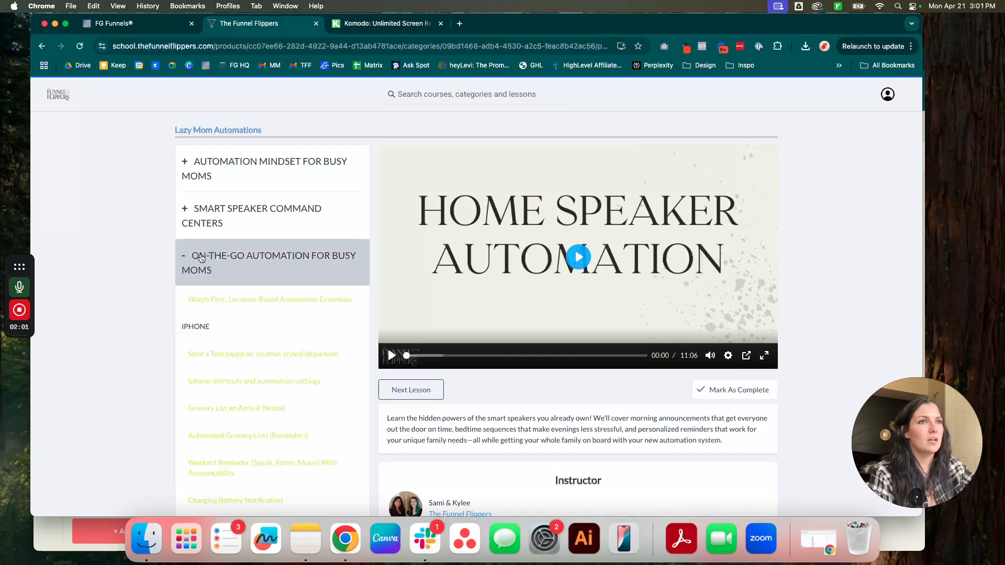
click(209, 274)
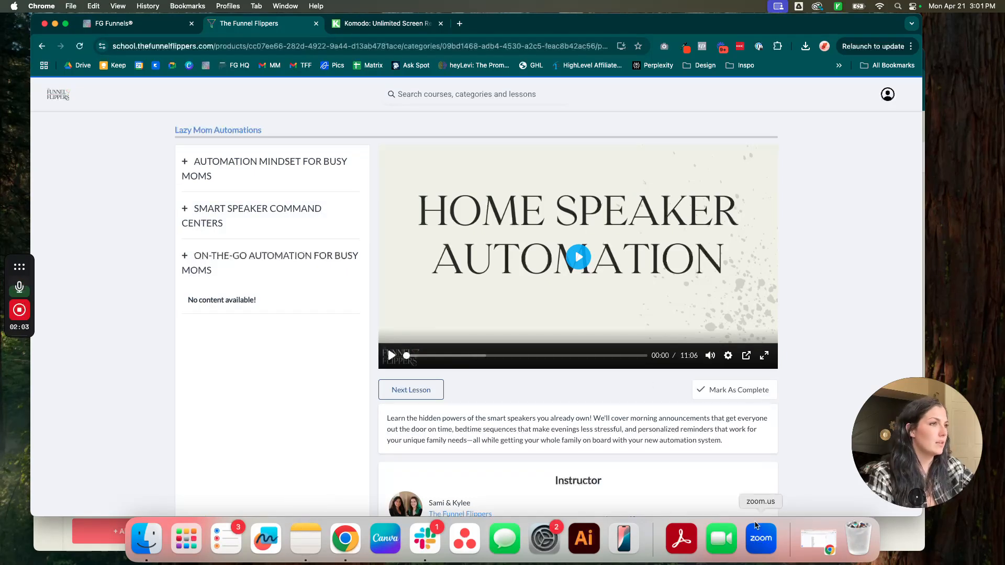
scroll(549, 415, down, 1)
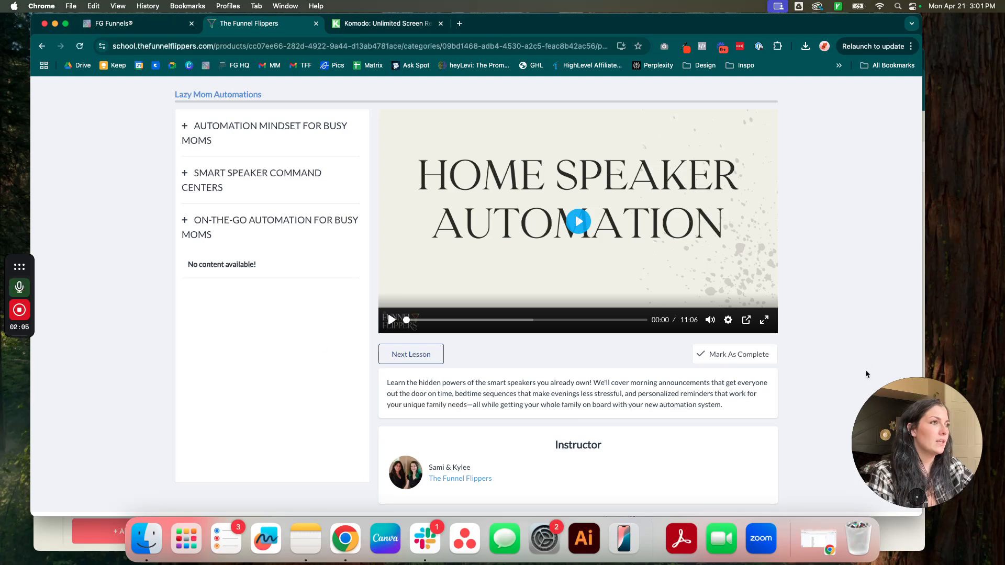
scroll(587, 416, up, 2)
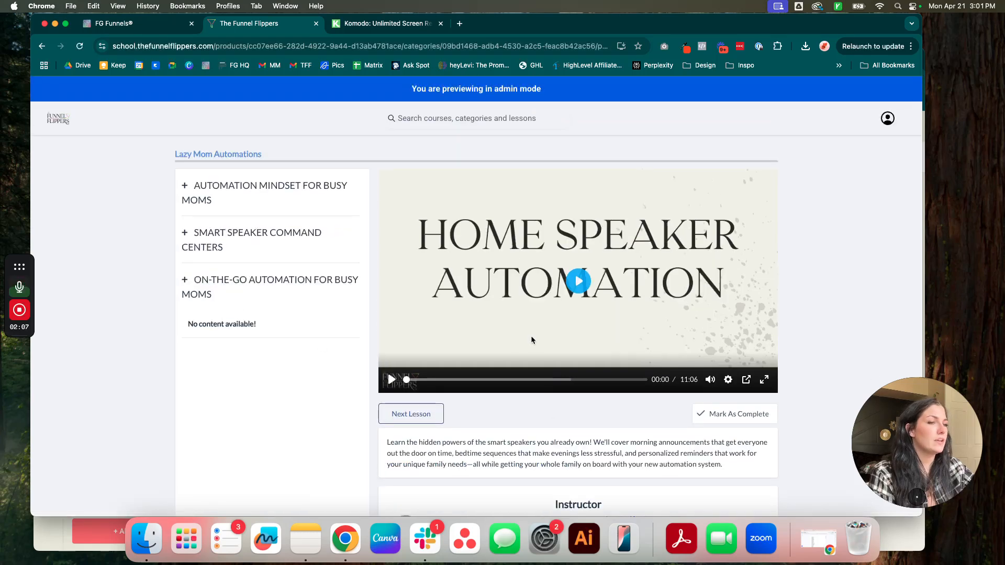
scroll(502, 361, down, 2)
scroll(507, 331, up, 2)
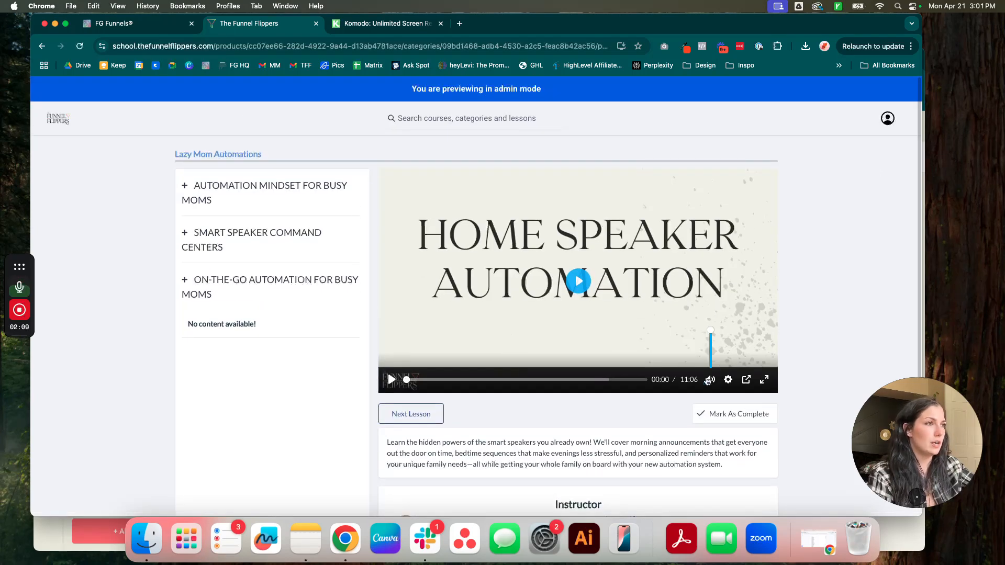
Return to the Break-Free from Mental Overload lesson, close the Neue Theme preview, and preview the Neo Classic Theme.
click(42, 47)
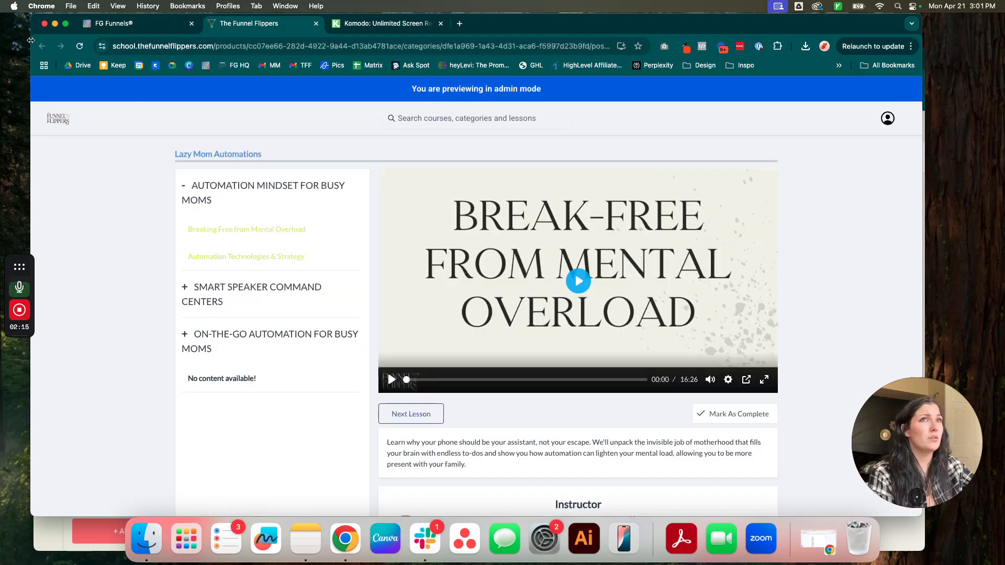
click(316, 24)
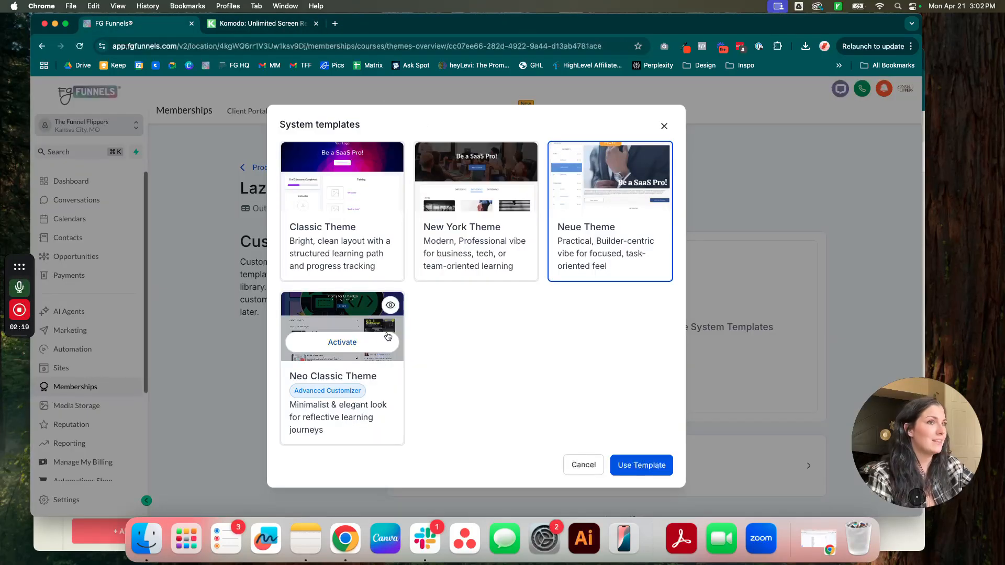
click(390, 306)
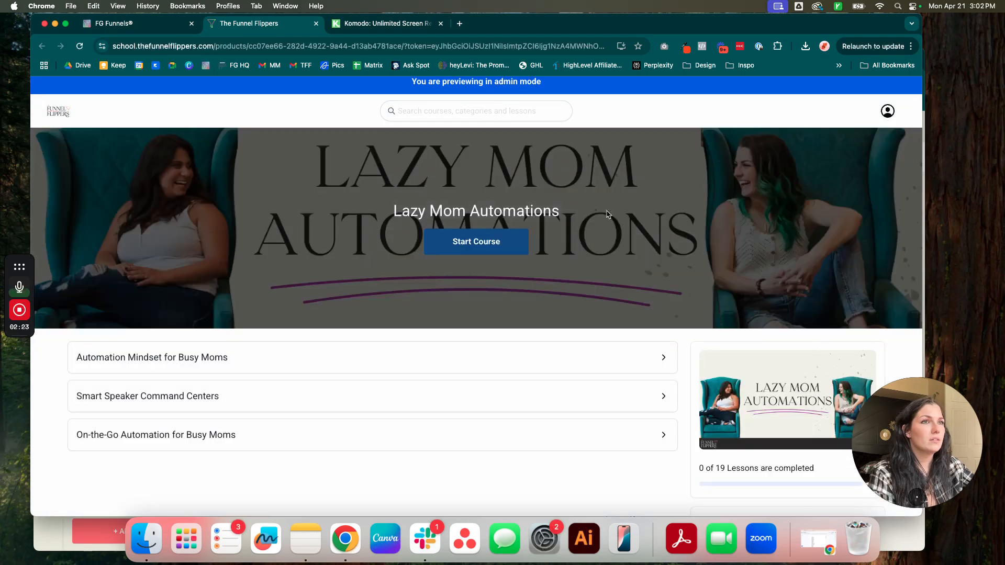
Expand and collapse each of the three course modules in the Neo Classic Theme preview, and close the preview.
click(664, 358)
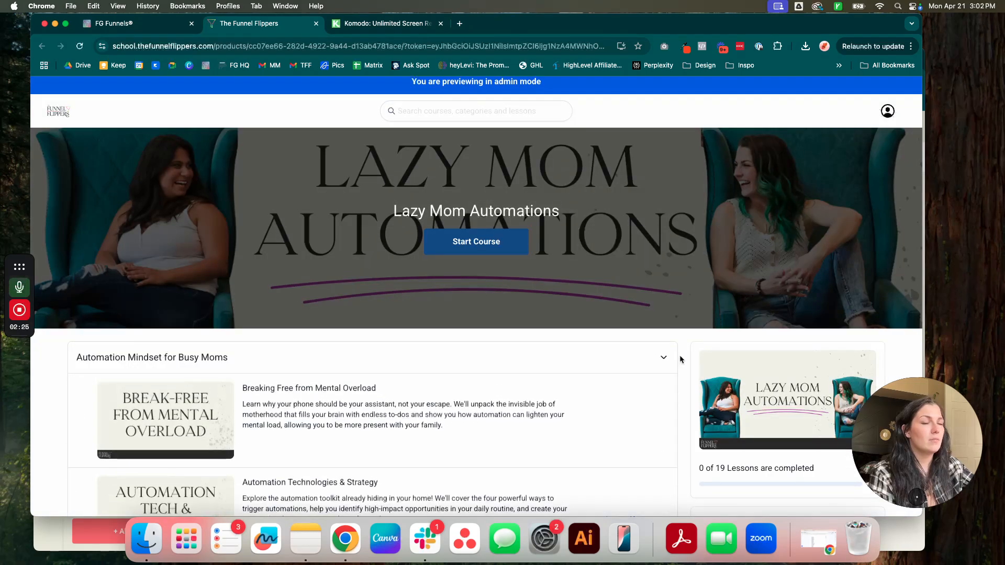
scroll(675, 356, down, 4)
click(664, 236)
click(663, 329)
scroll(668, 364, down, 1)
scroll(662, 293, down, 3)
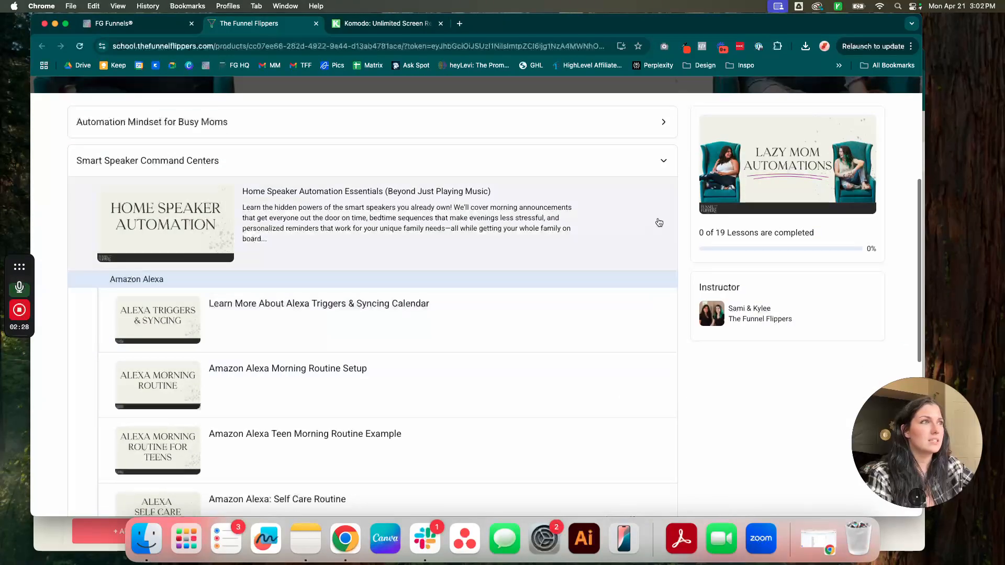
click(665, 160)
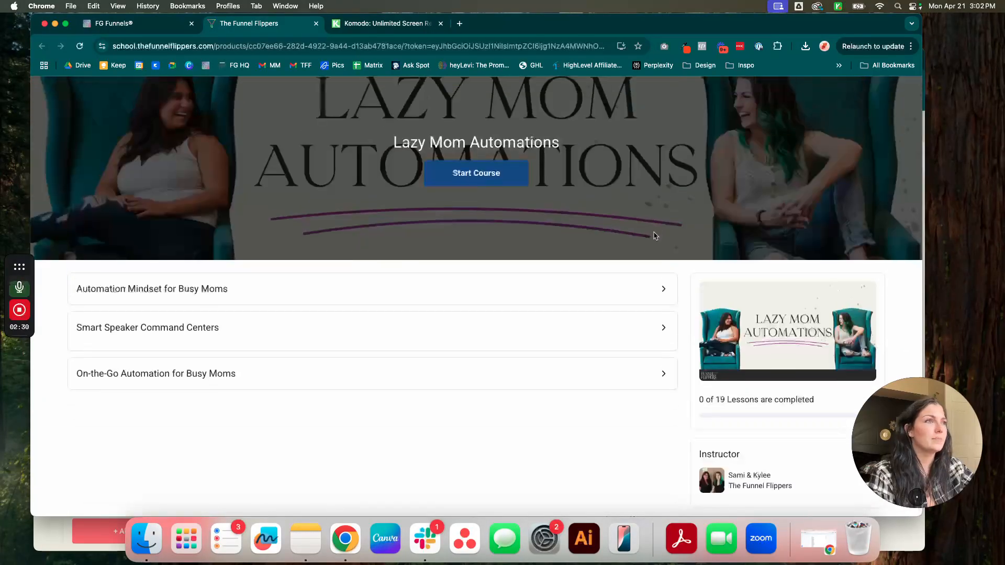
click(668, 371)
click(667, 370)
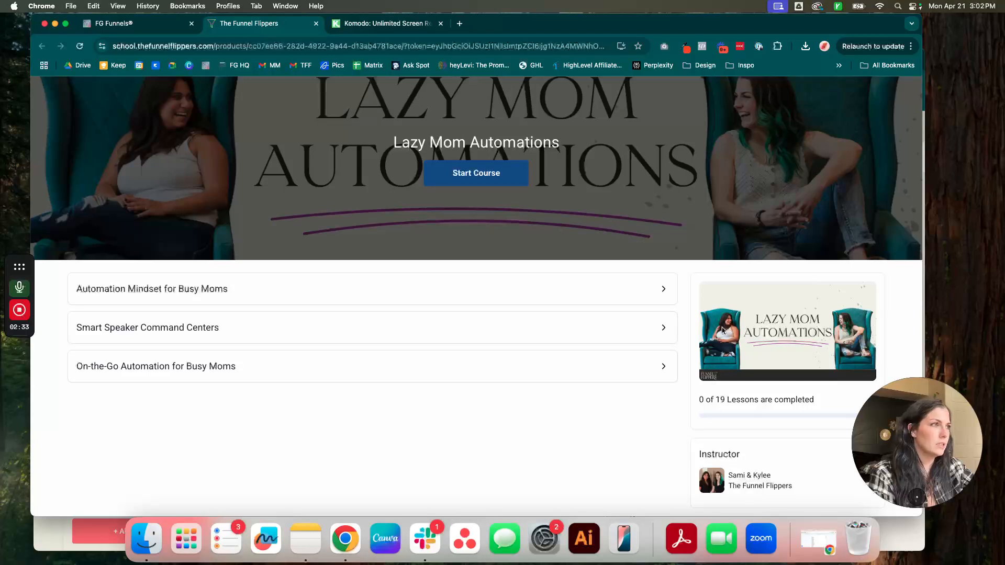
scroll(718, 350, up, 3)
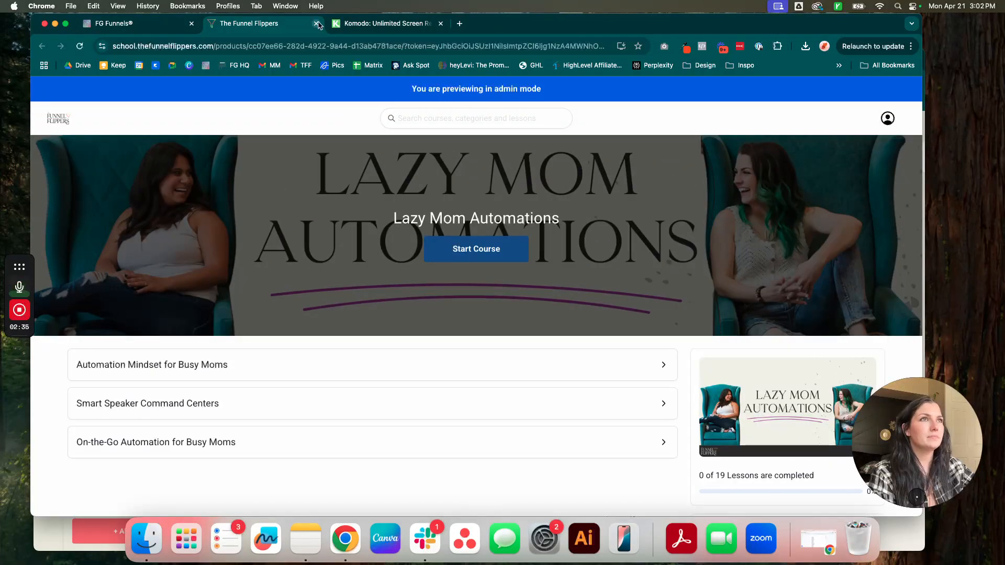
click(317, 23)
Leave the system templates without choosing one and expand My Templates to check for customized templates.
click(571, 462)
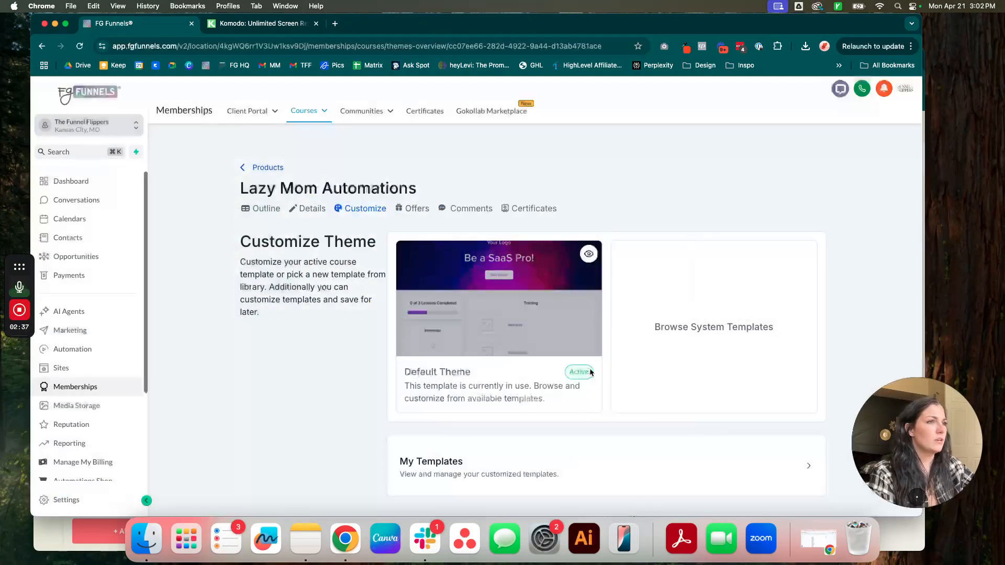
click(807, 468)
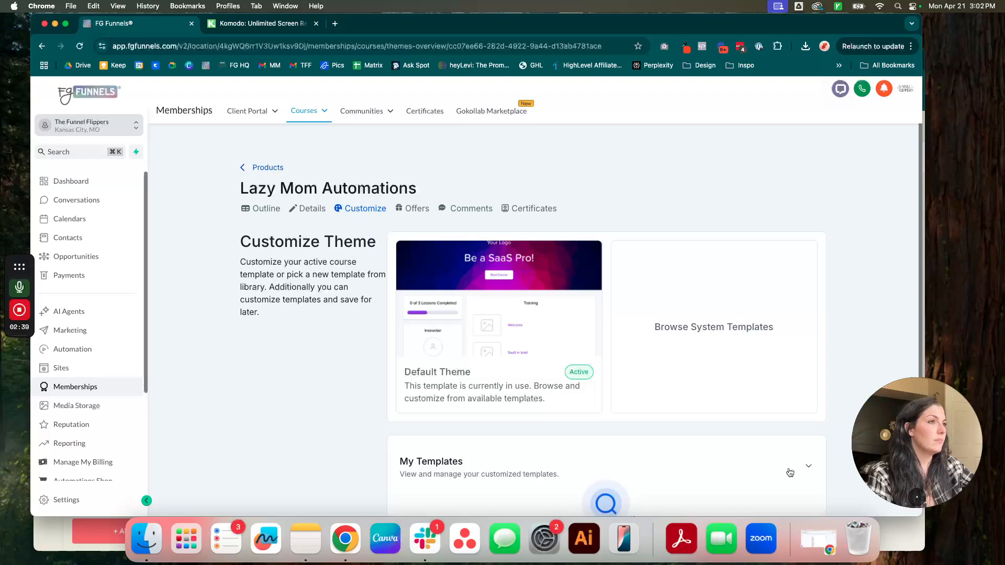
scroll(576, 444, down, 2)
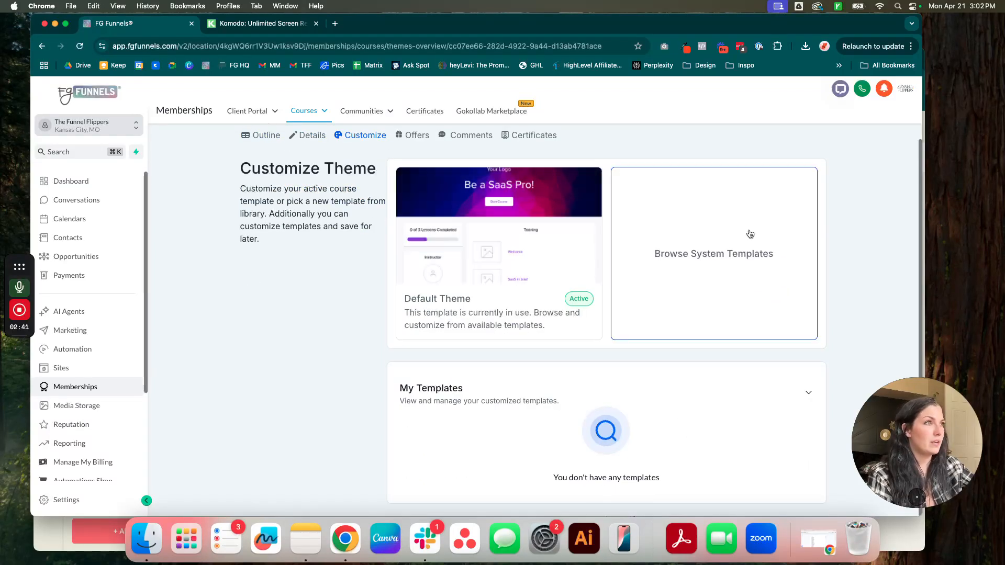
Apply the Neue Theme from the system templates to the Lazy Mom Automations course and open it in the theme editor.
click(754, 259)
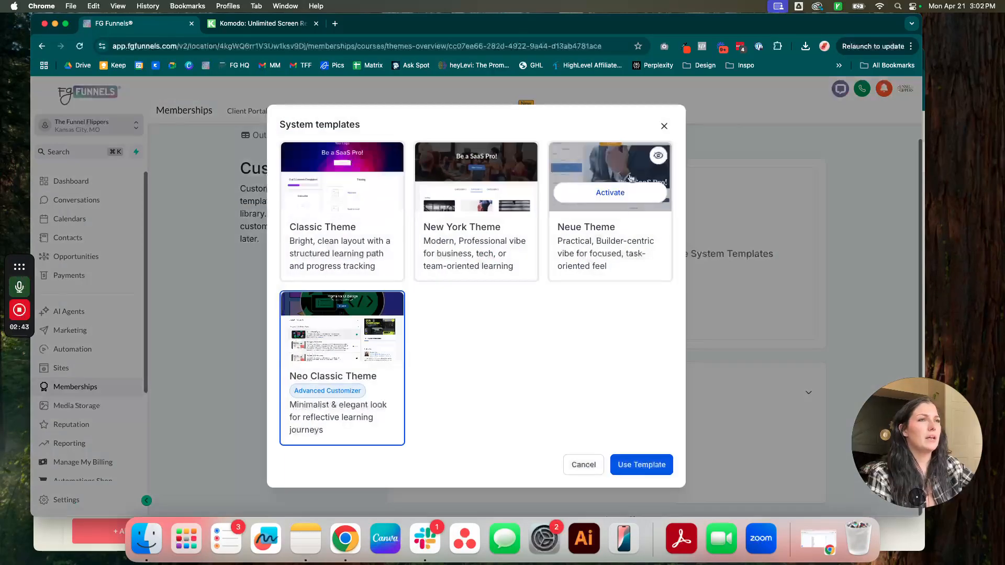
mouse_move(598, 196)
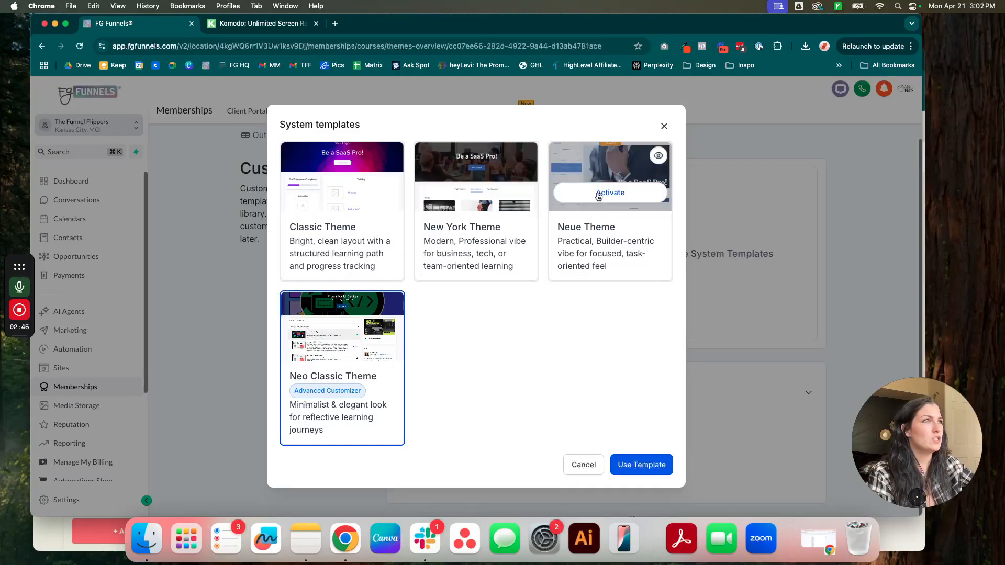
click(607, 193)
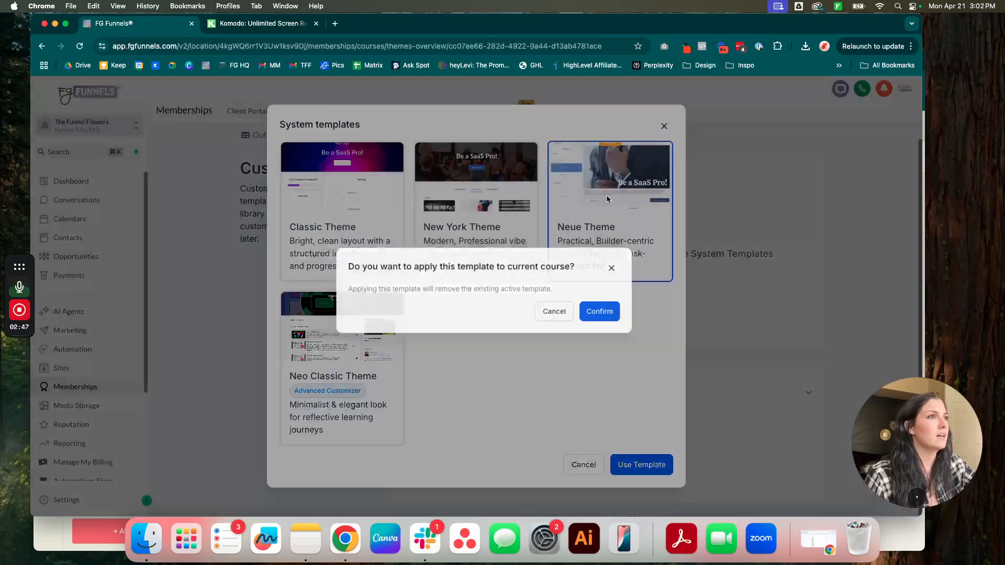
click(596, 315)
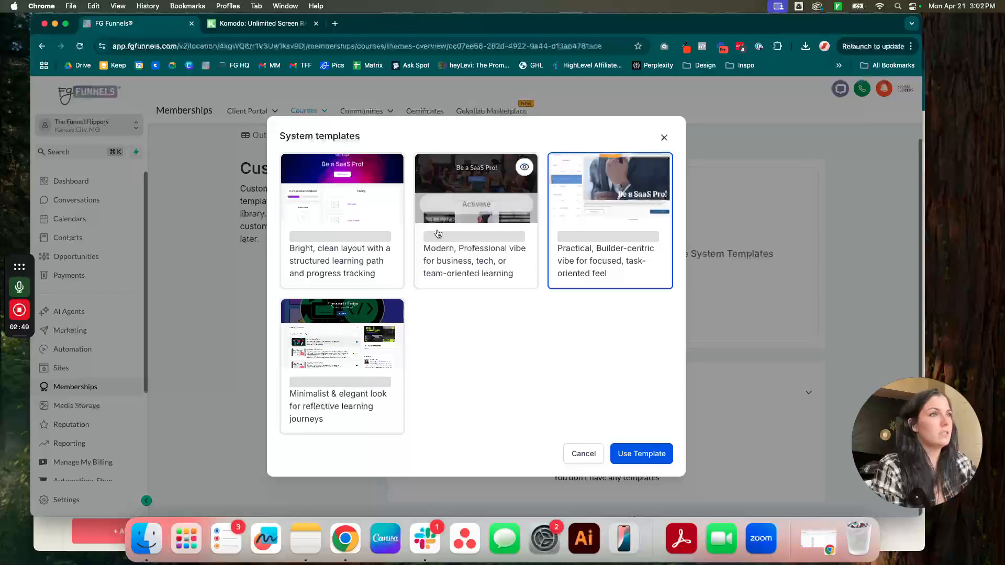
click(639, 458)
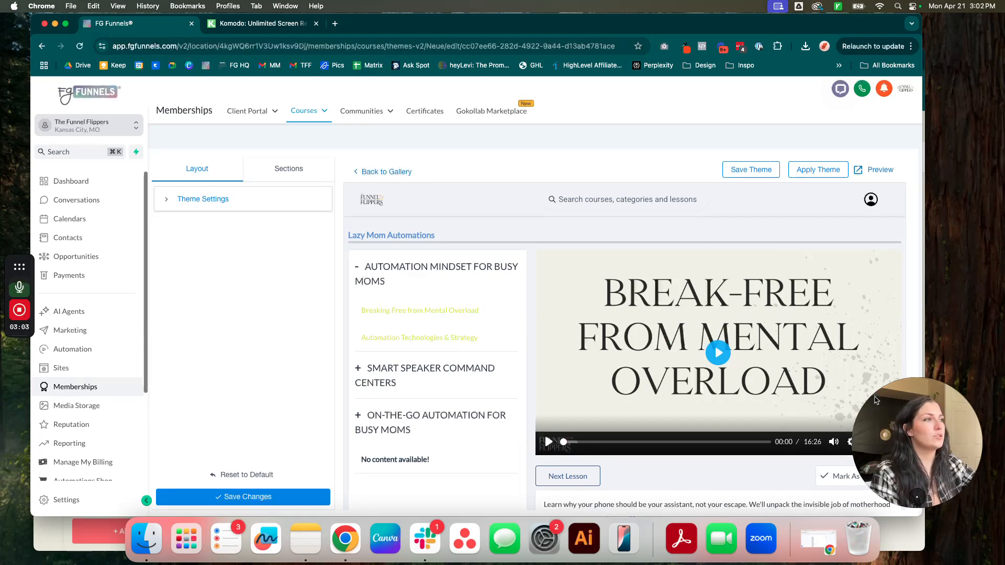
Examine the Neue Theme's layout settings and its list of customizable sections.
drag(927, 485, 941, 202)
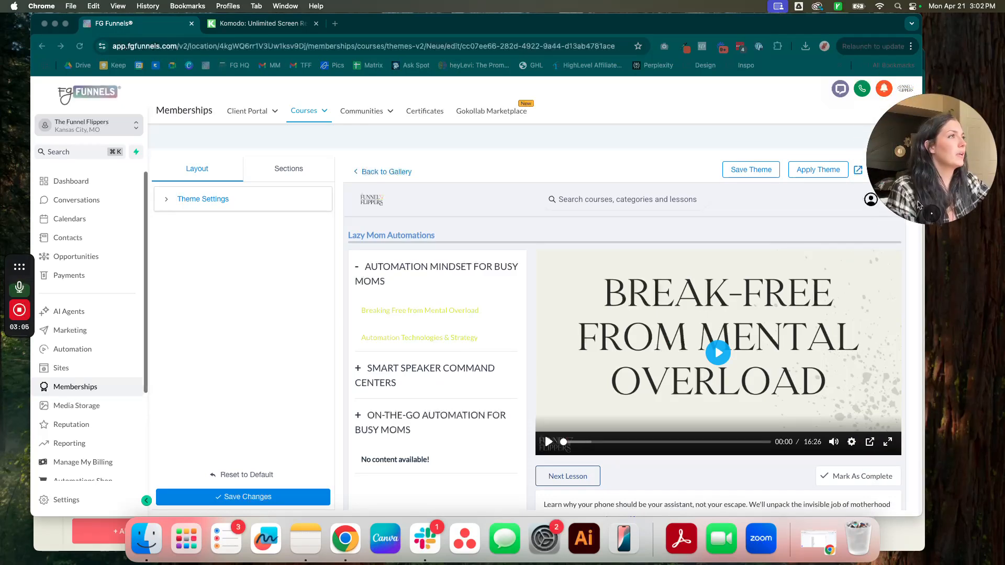
click(177, 199)
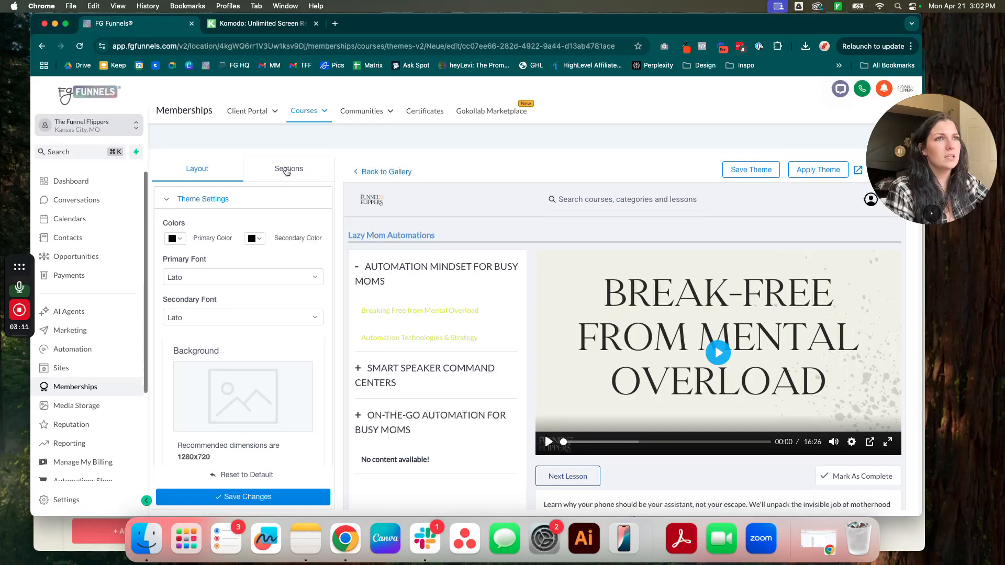
click(287, 170)
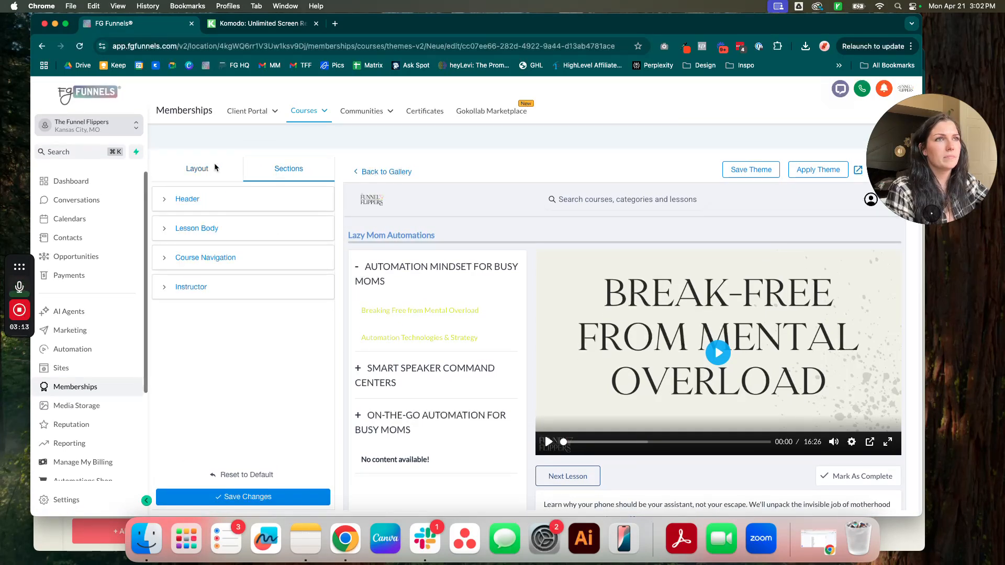
click(218, 168)
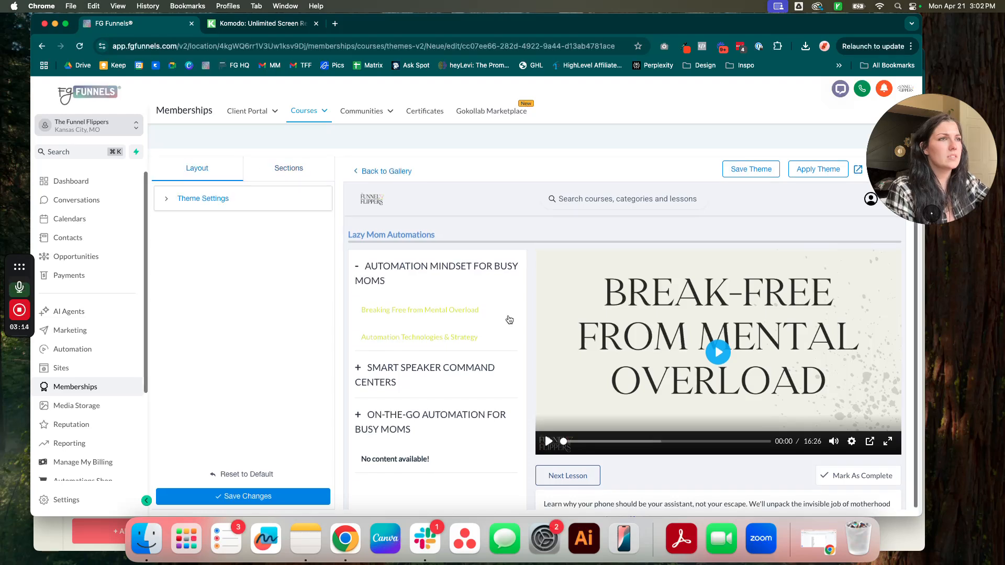
Set the theme's primary color to #F87575 and save the changes.
click(221, 198)
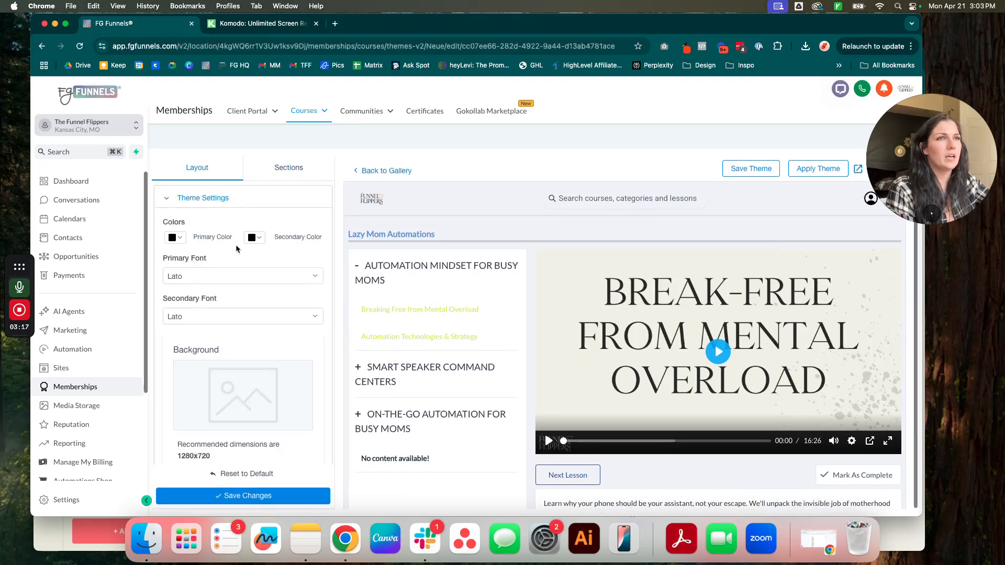
click(175, 238)
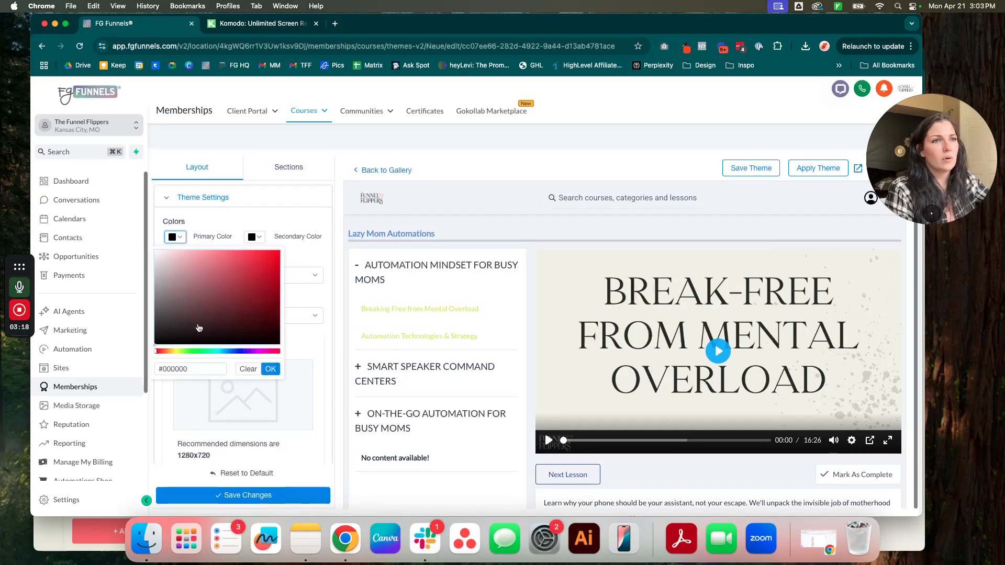
drag(187, 361, 163, 362)
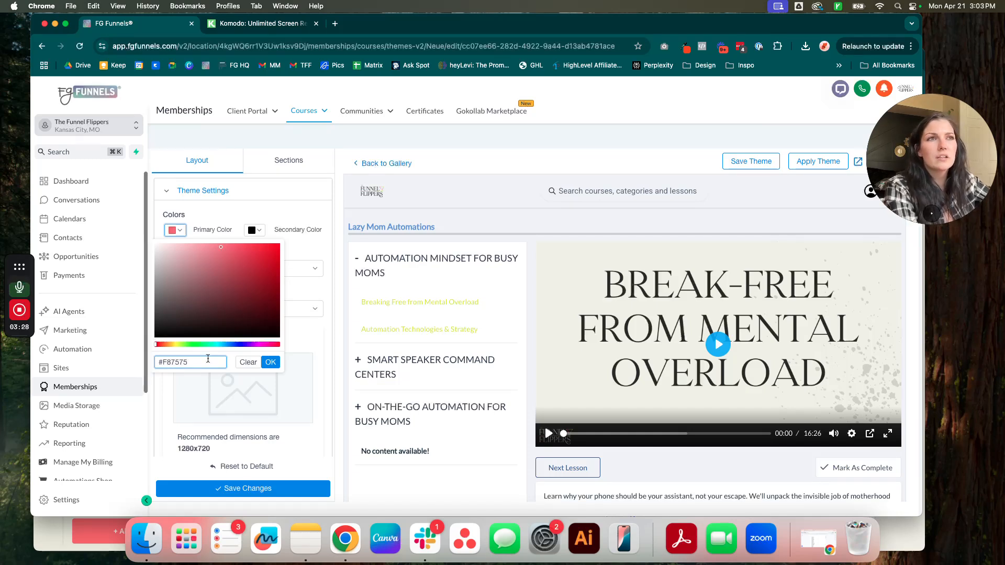
click(247, 489)
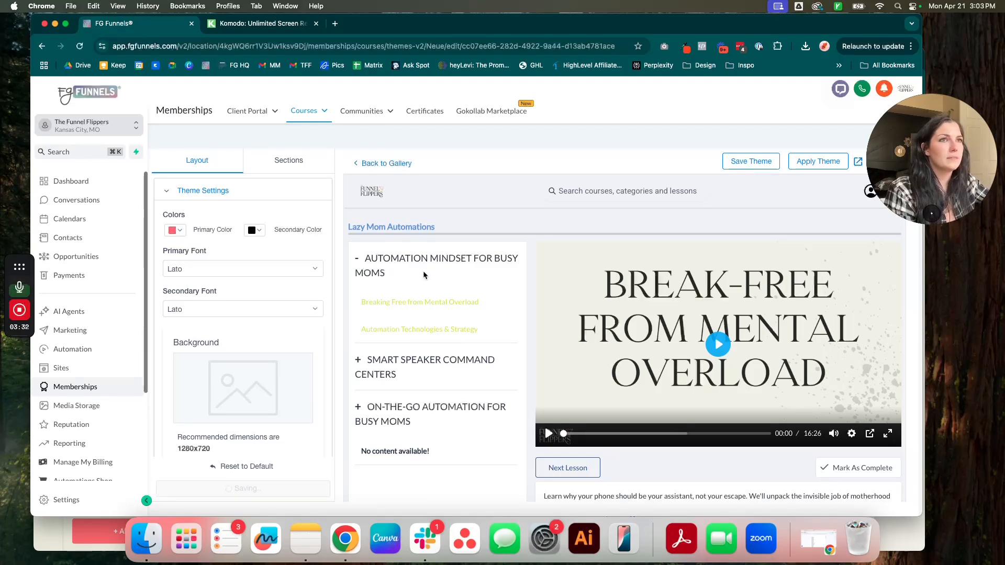
Collapse the Theme Settings and examine the primary color across the course page, down to the Instructor block.
scroll(611, 410, down, 3)
scroll(565, 366, up, 3)
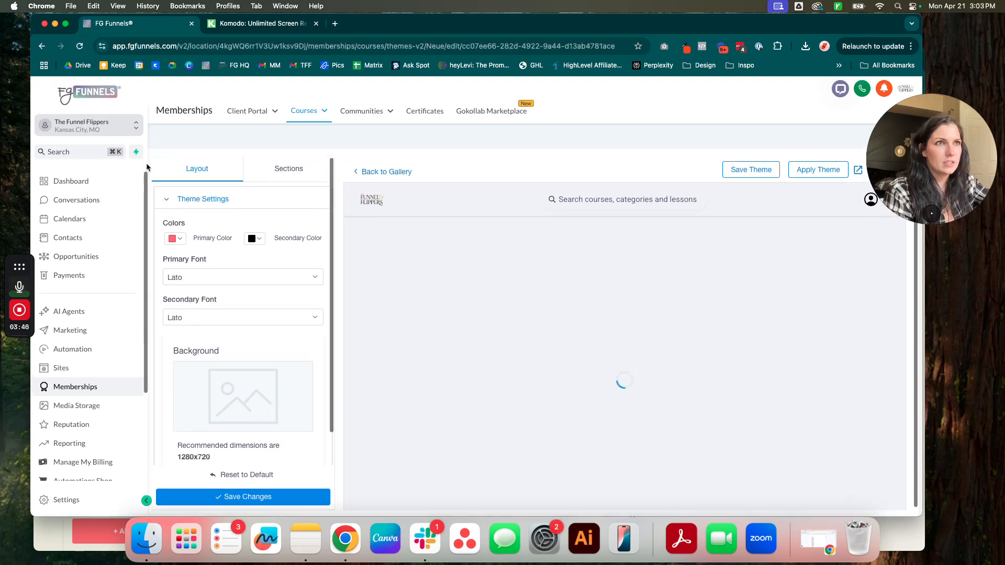
click(165, 202)
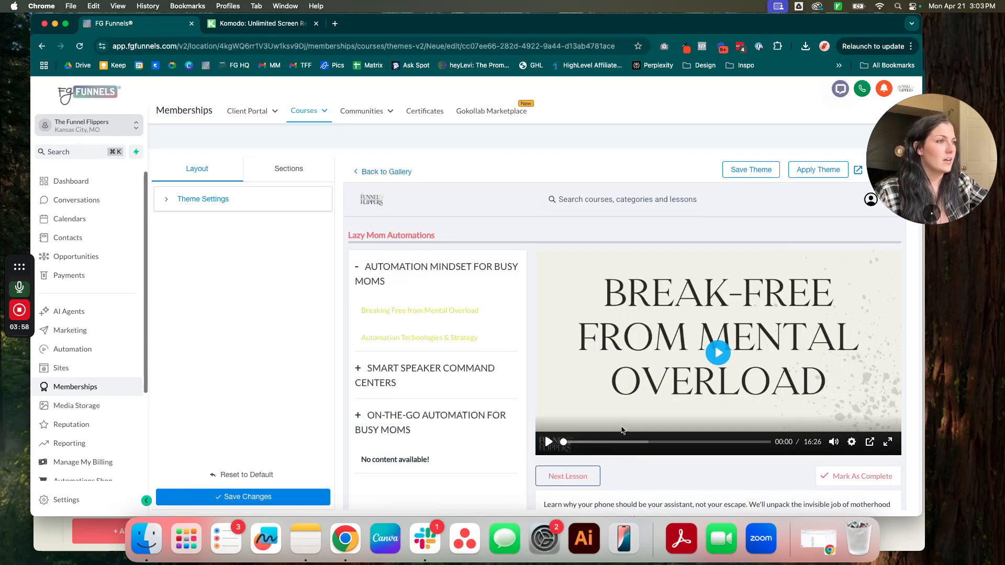
scroll(623, 430, down, 3)
scroll(624, 430, down, 1)
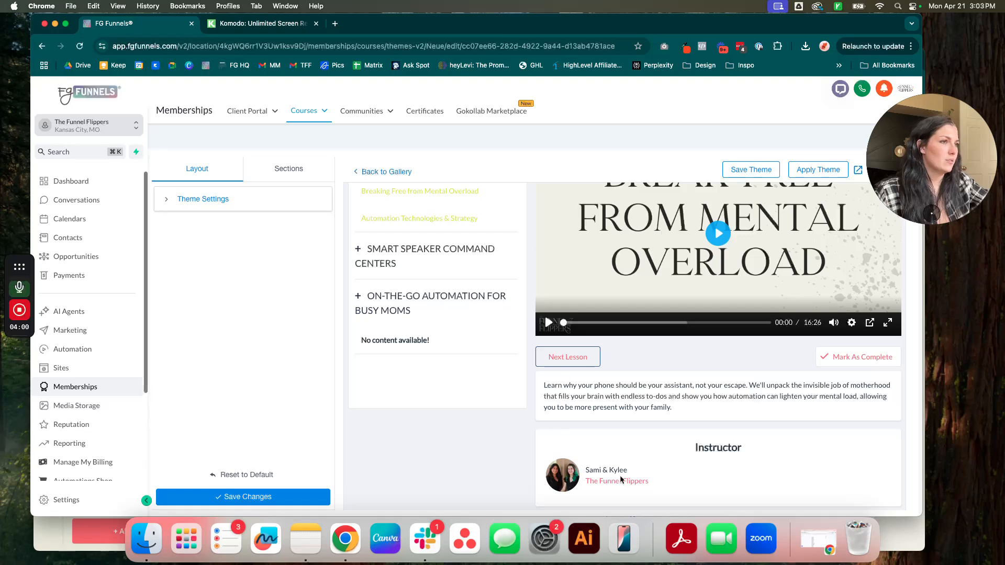
scroll(725, 357, up, 4)
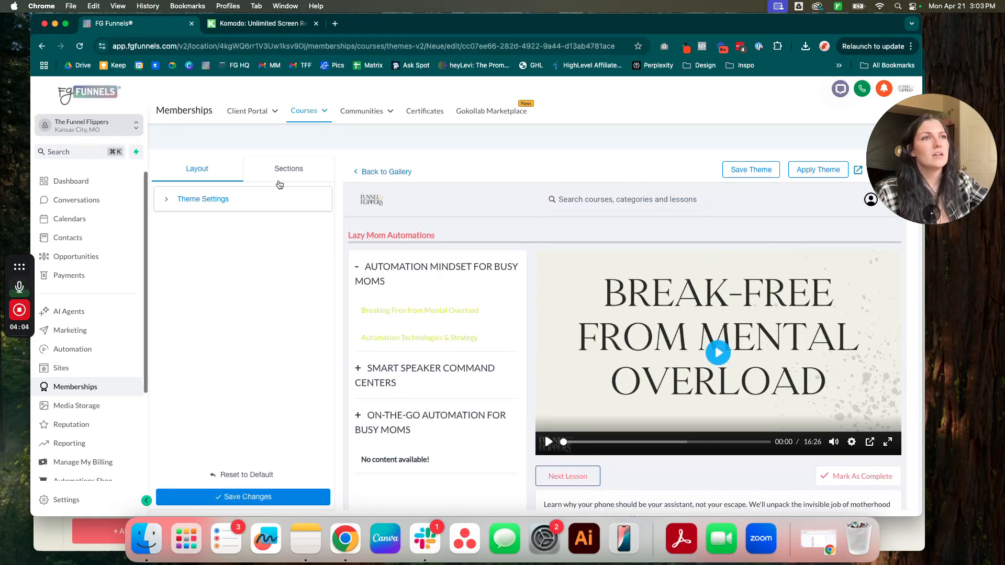
Expand the Theme Settings again and look through the color, font and background options.
click(197, 205)
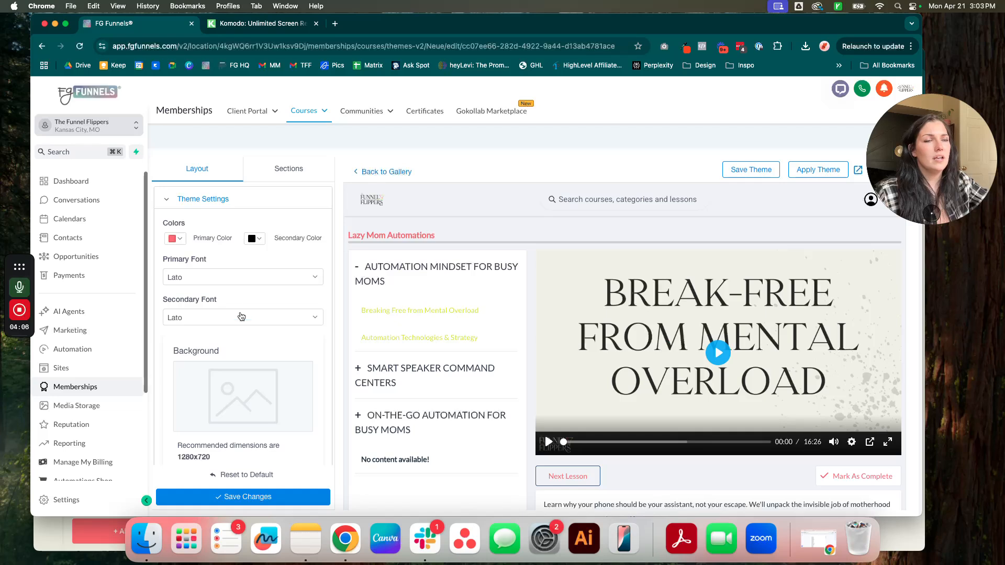
scroll(262, 338, down, 3)
scroll(264, 342, up, 3)
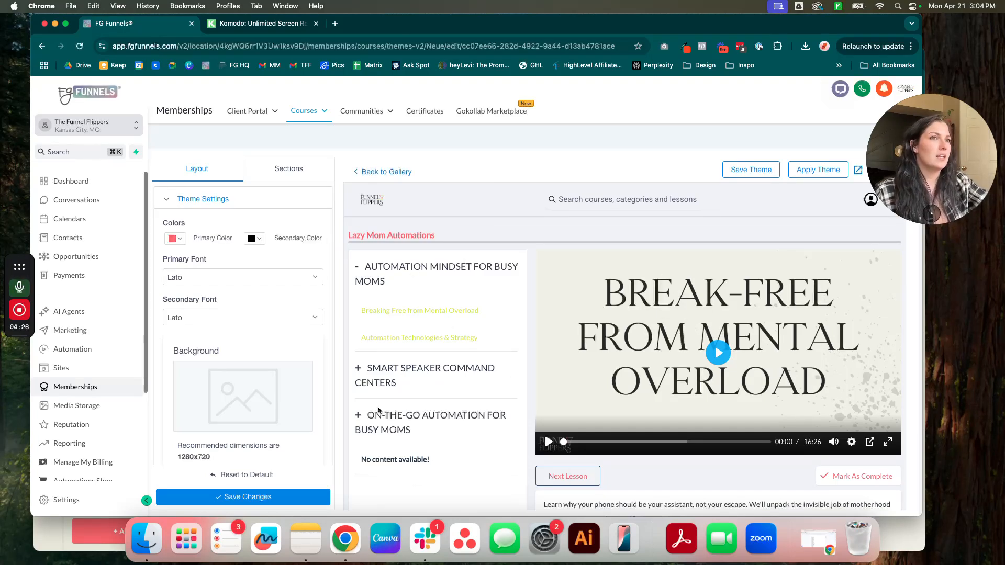
Expand the Header and Lesson Body sections and compare their background, font and button options with the lesson page.
click(302, 176)
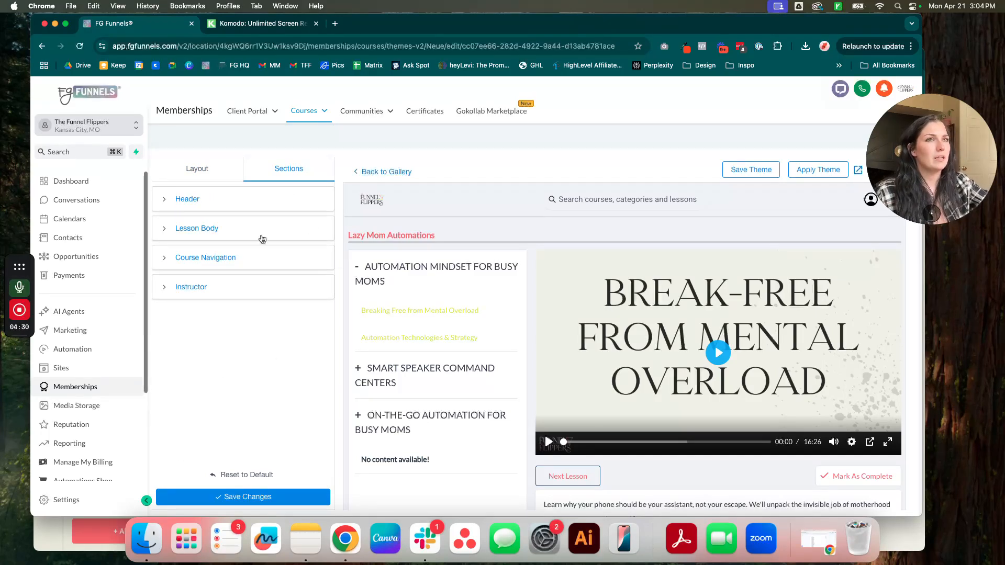
click(167, 202)
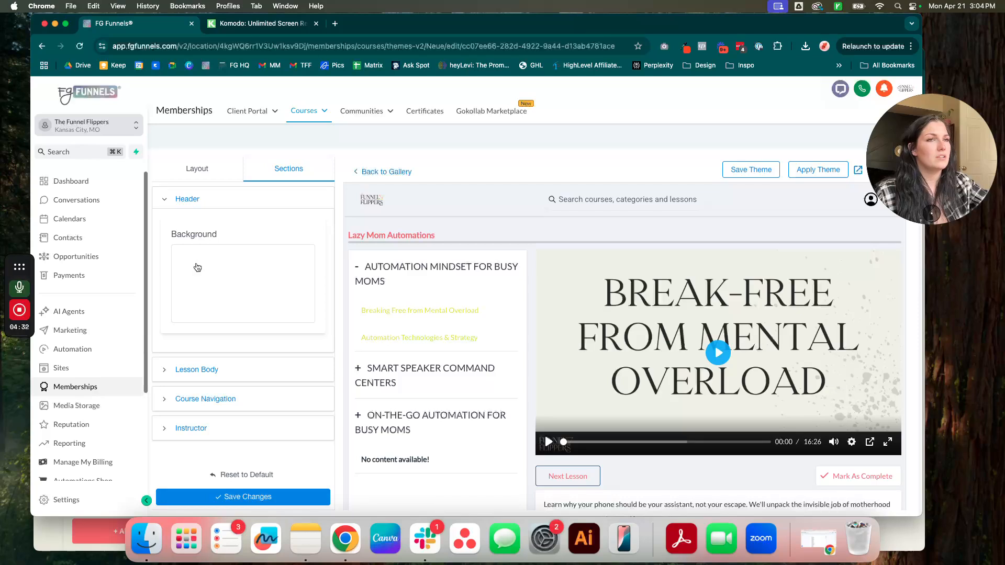
click(169, 372)
scroll(245, 382, down, 3)
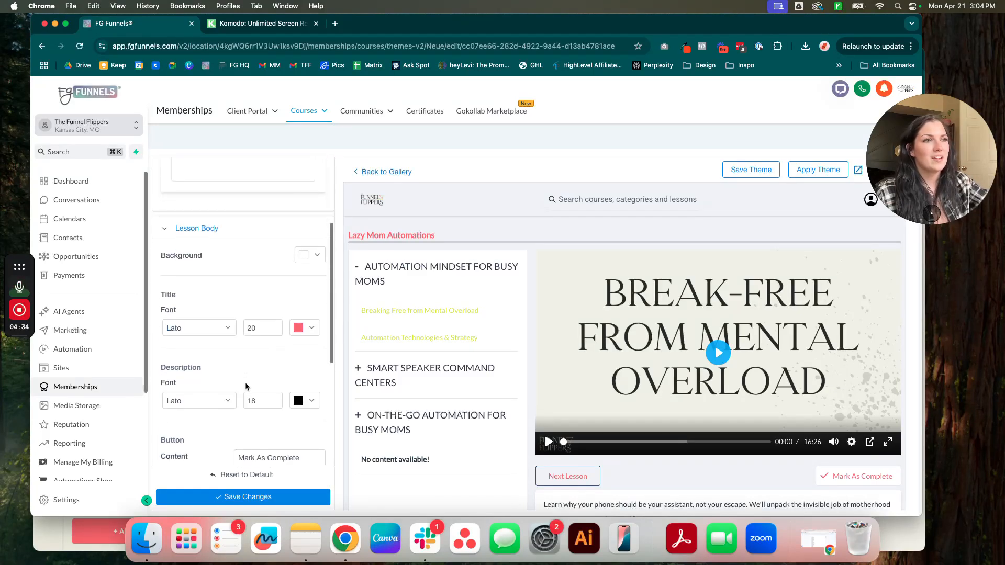
scroll(250, 282, down, 1)
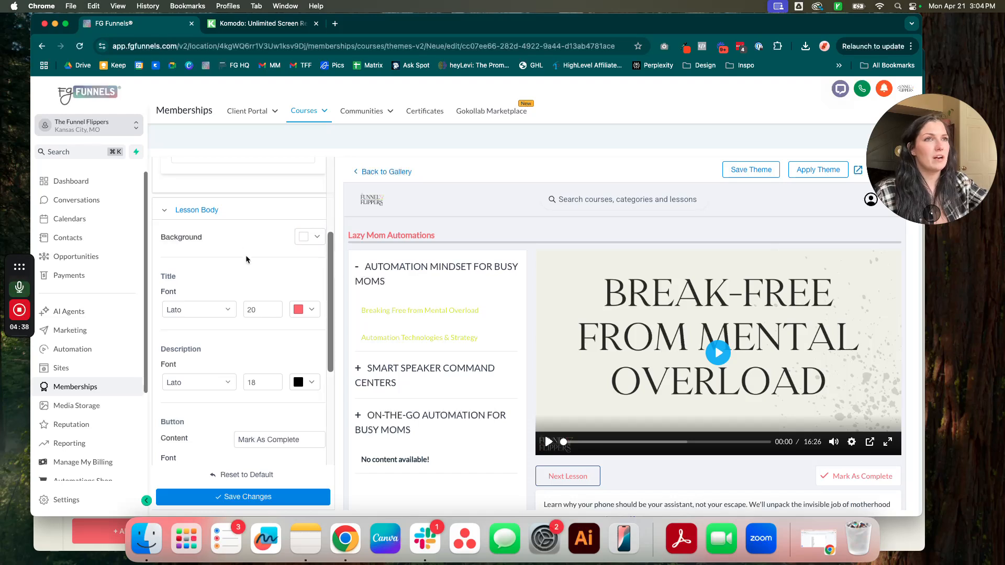
scroll(247, 257, down, 1)
scroll(553, 372, down, 3)
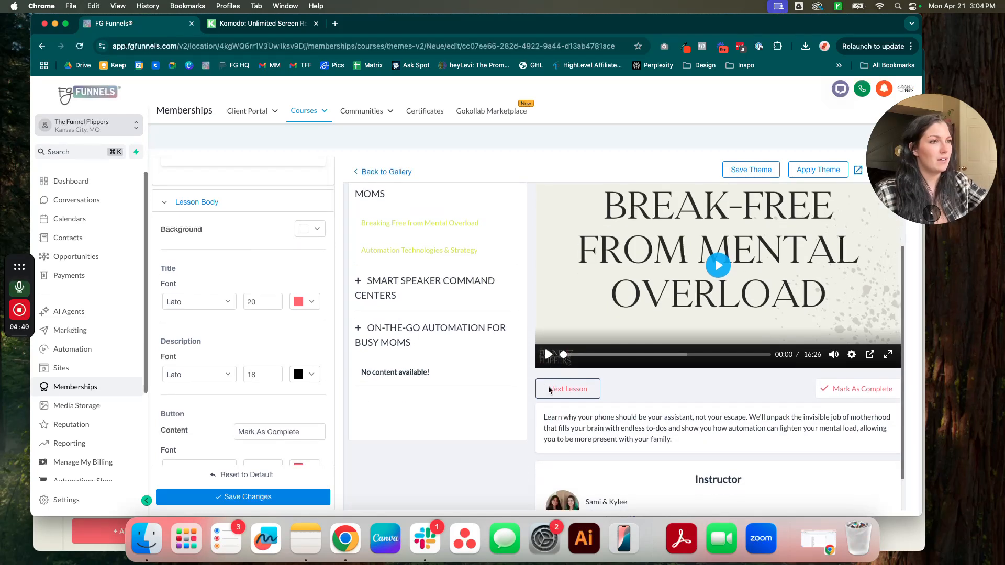
Compare the Lesson Body's description, button and navigation button options with the lesson page, down to the Instructor block.
scroll(660, 455, down, 1)
scroll(659, 458, down, 1)
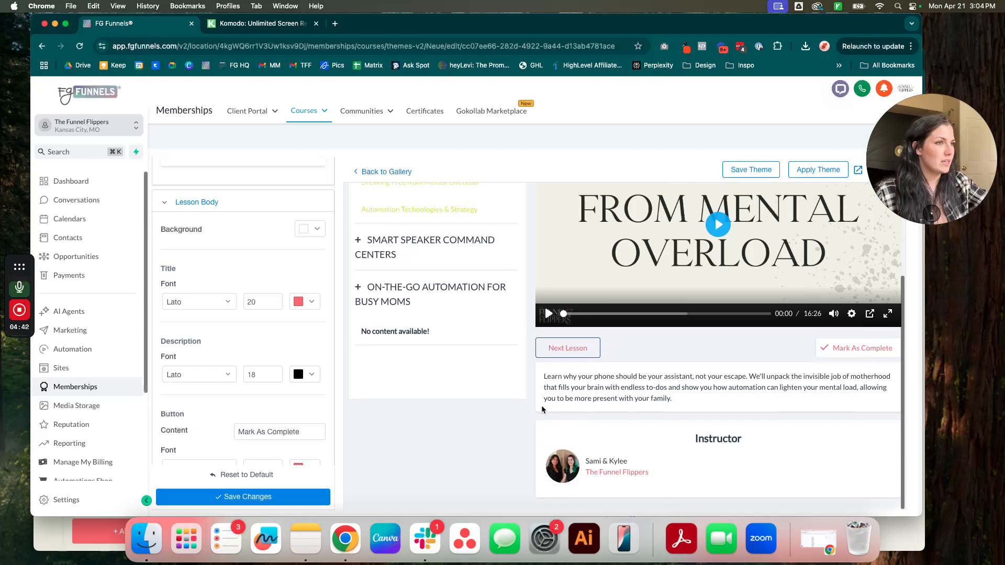
scroll(455, 330, up, 4)
scroll(272, 335, up, 3)
scroll(283, 361, down, 3)
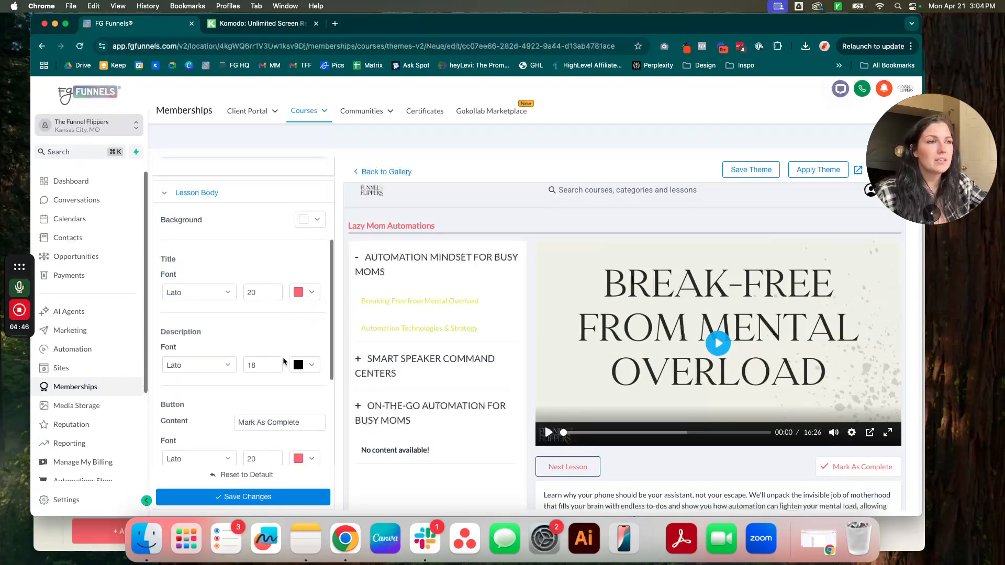
scroll(285, 359, down, 5)
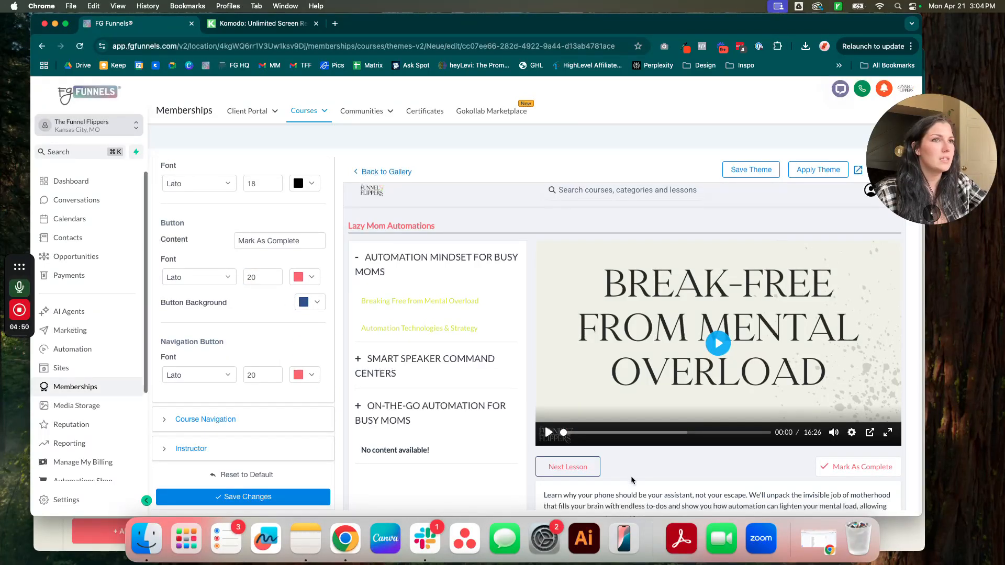
scroll(631, 477, down, 3)
scroll(642, 387, down, 1)
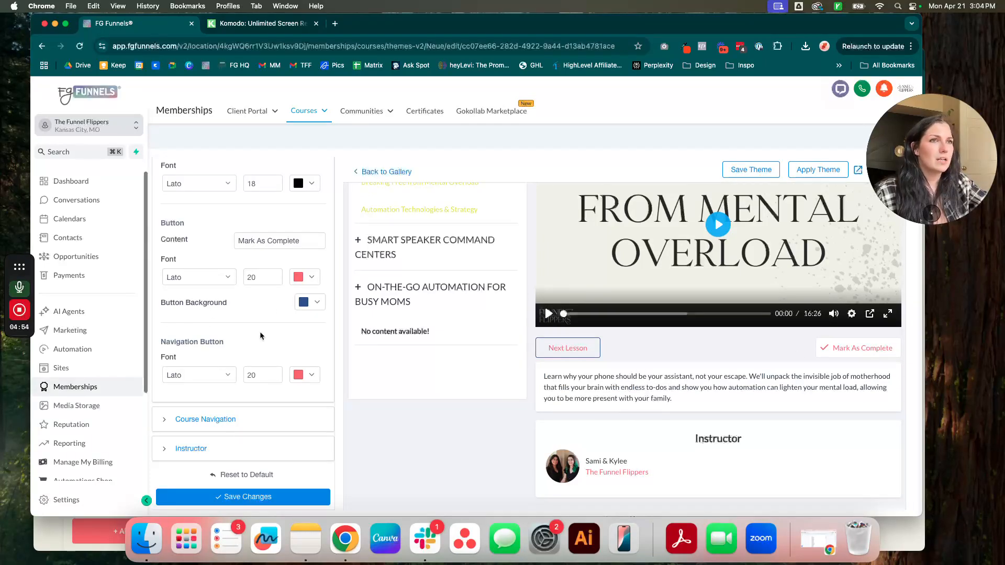
Expand the Course Navigation section, set the Lesson font color to #B0CD00 and save the changes.
scroll(261, 336, down, 1)
click(163, 412)
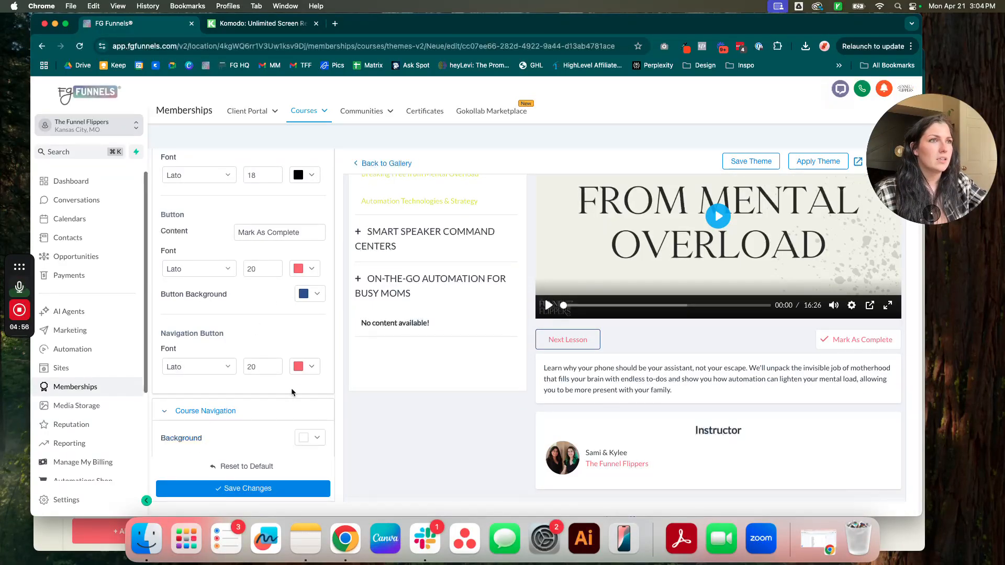
scroll(235, 366, down, 10)
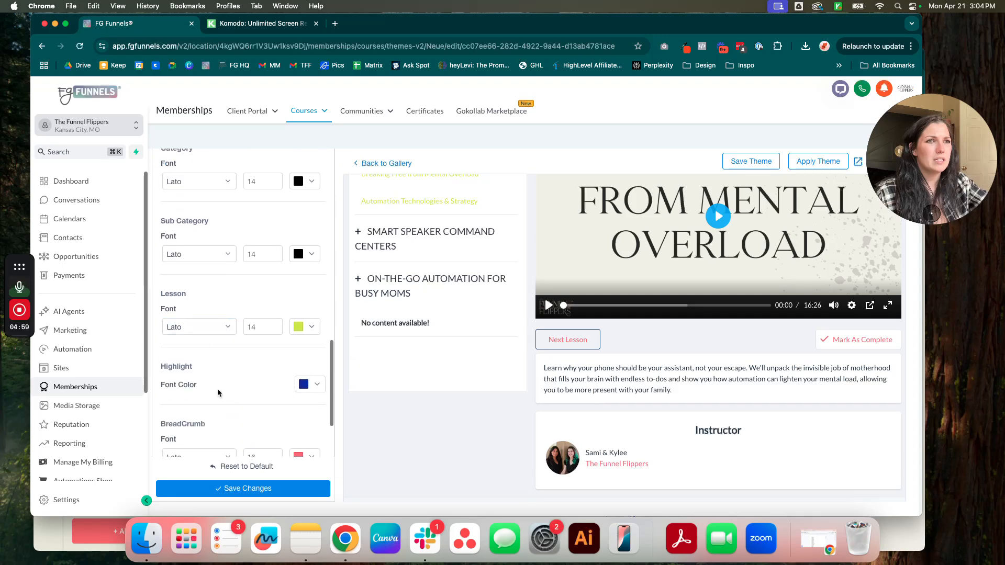
click(309, 327)
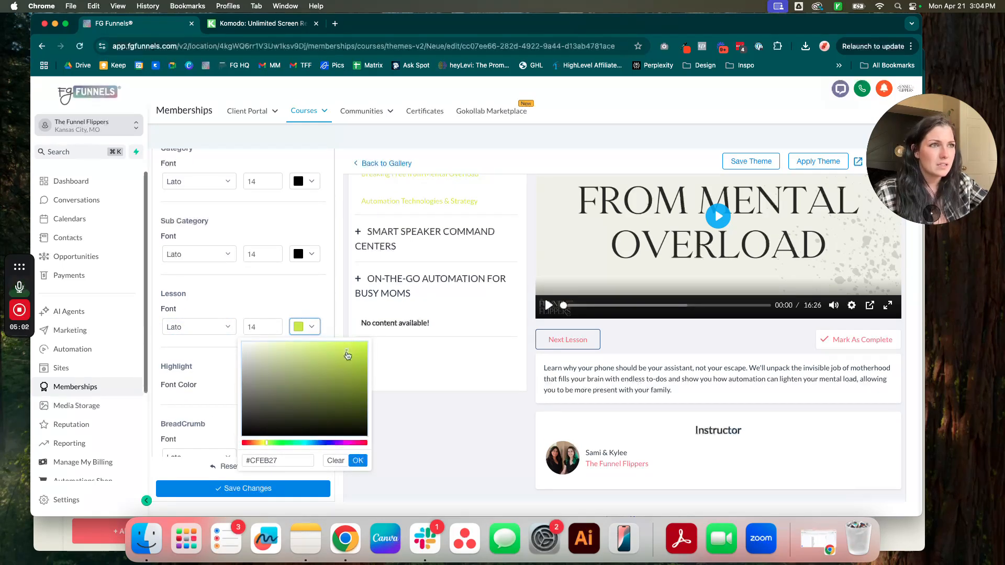
drag(347, 354, 371, 363)
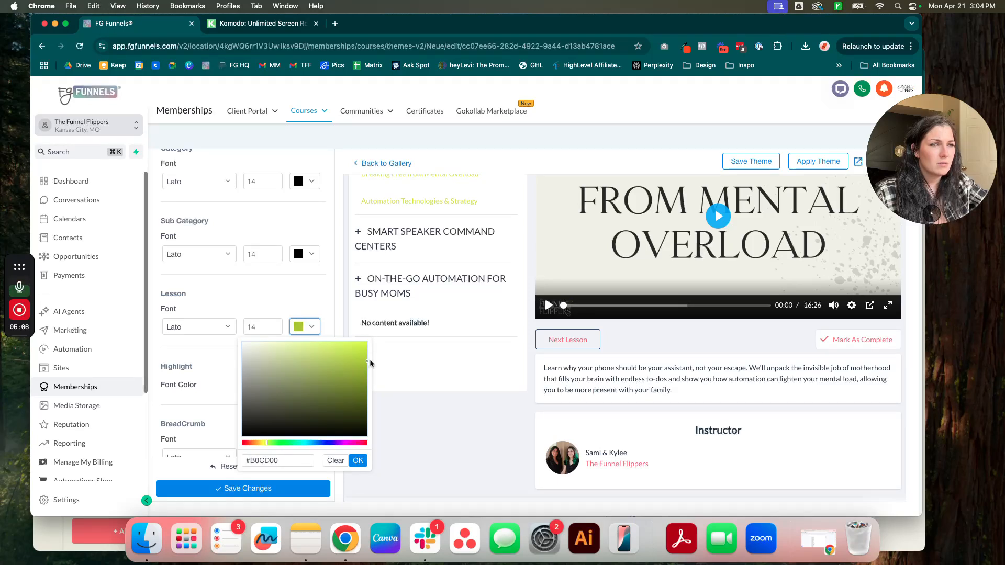
click(358, 461)
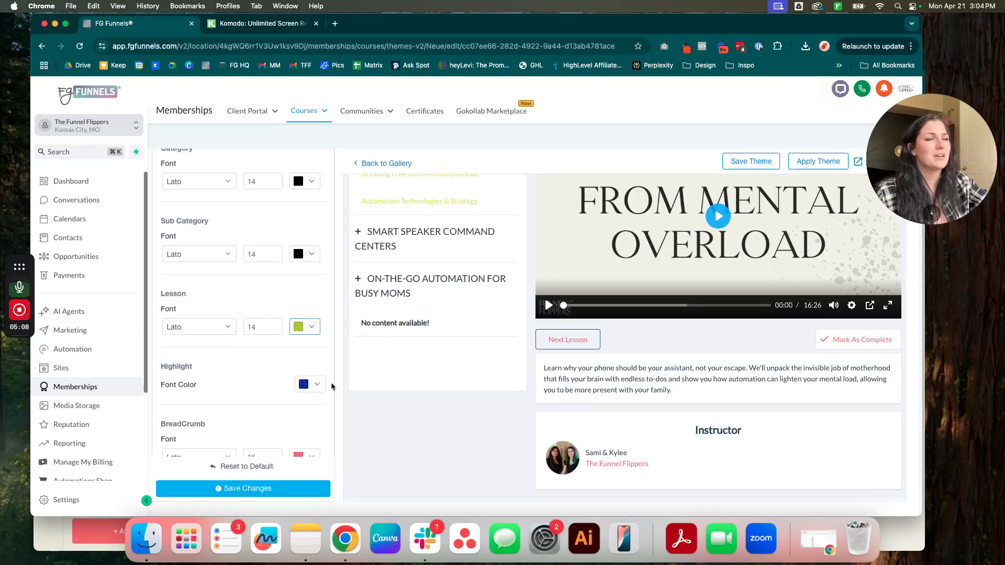
scroll(233, 390, down, 3)
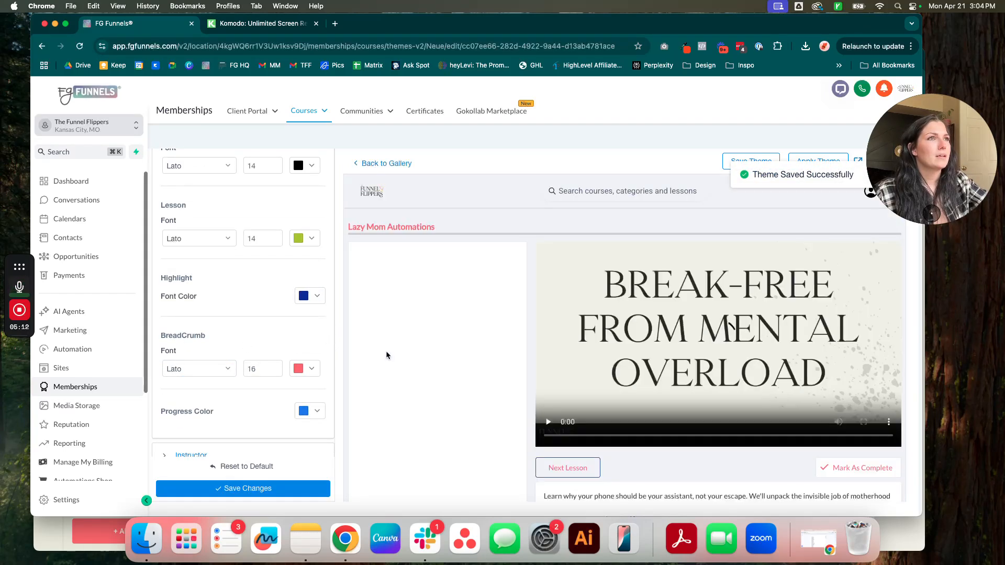
Try #CBFF4D as the Course Navigation's Progress Color, and settle on #F87575 instead.
click(316, 411)
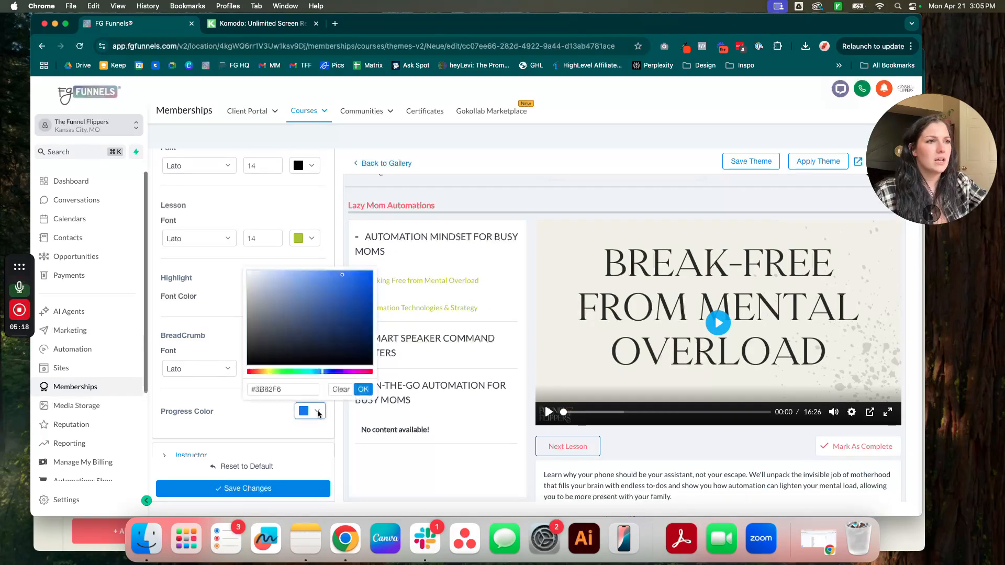
click(289, 390)
drag(289, 390, 257, 390)
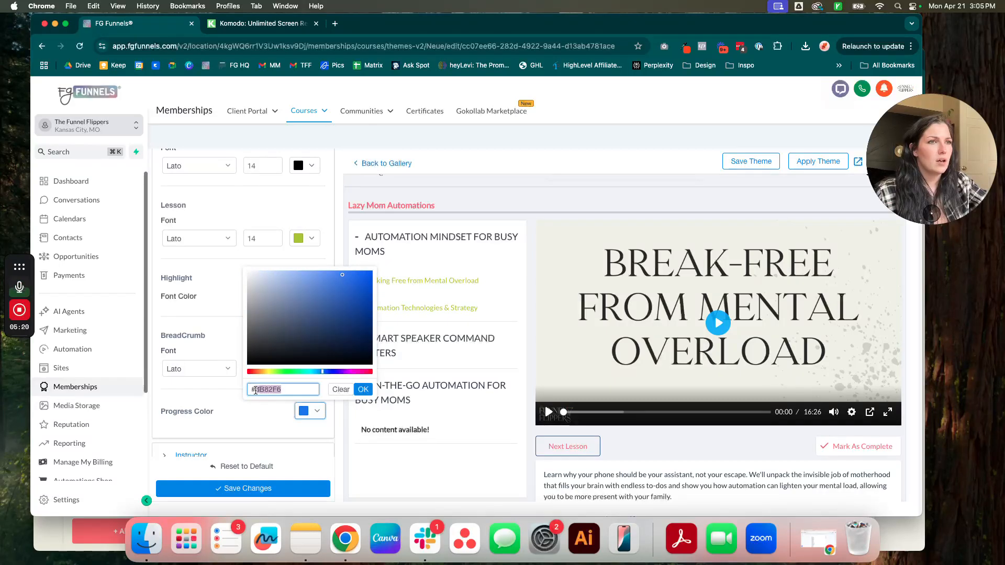
text(cbff4d)
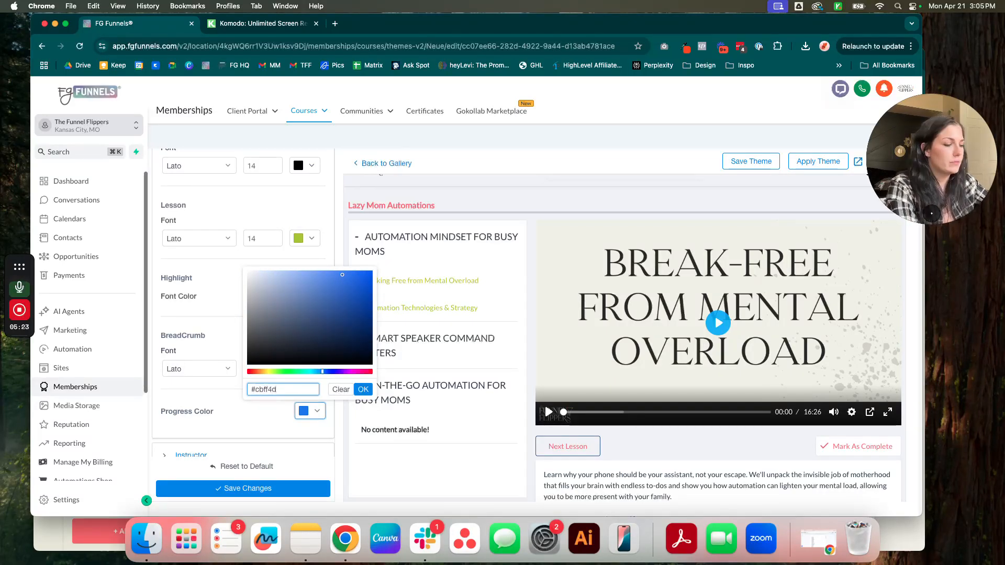
key(Return)
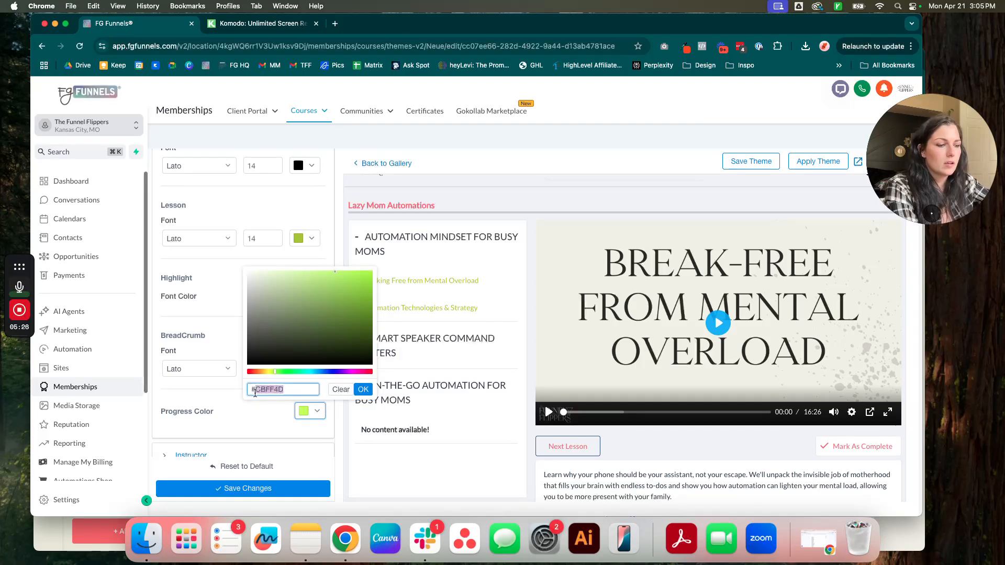
text(f87575)
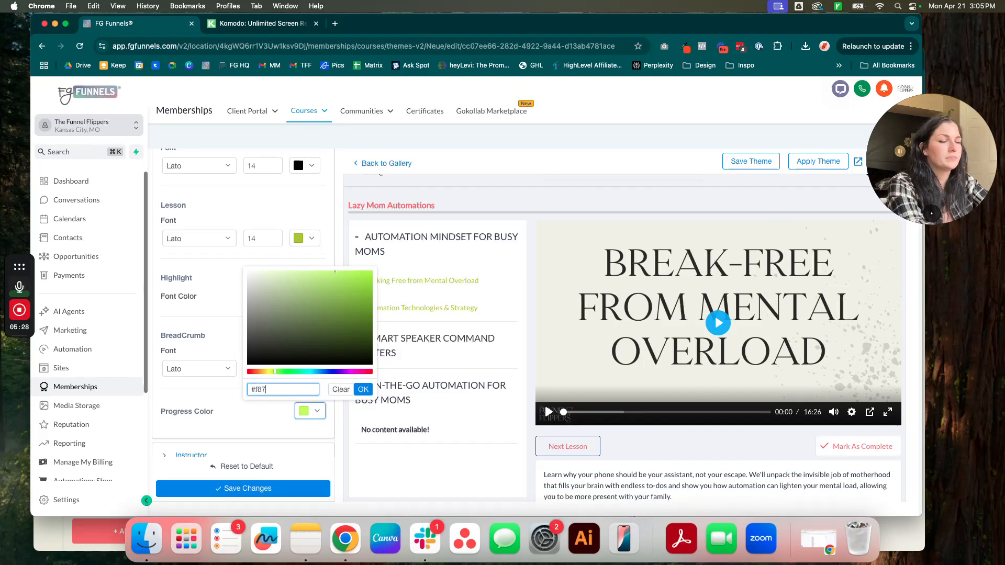
click(368, 391)
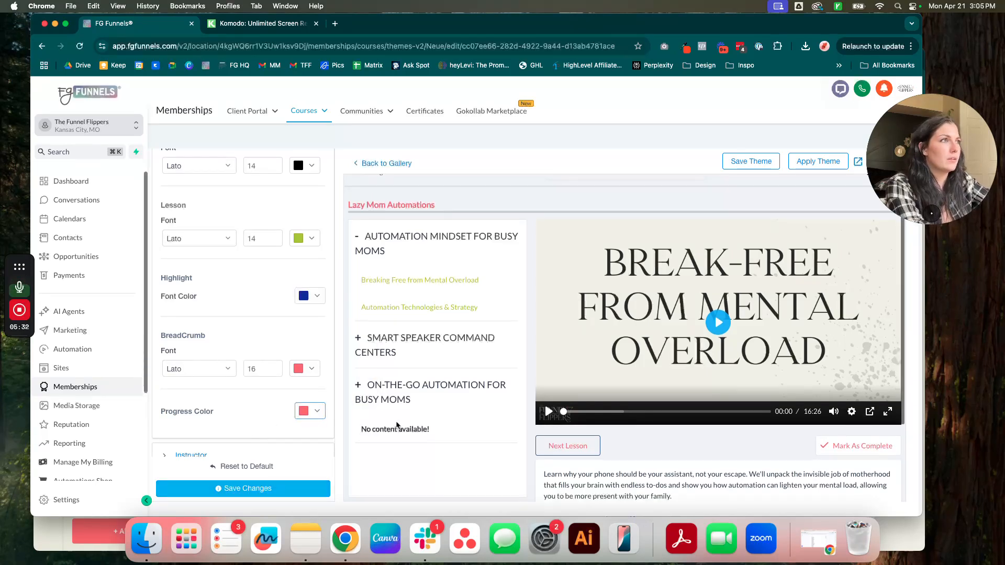
Expand the Instructor section and look through its background, heading, name, title and bio font options.
scroll(395, 423, down, 3)
scroll(208, 411, down, 1)
click(173, 444)
scroll(270, 428, down, 5)
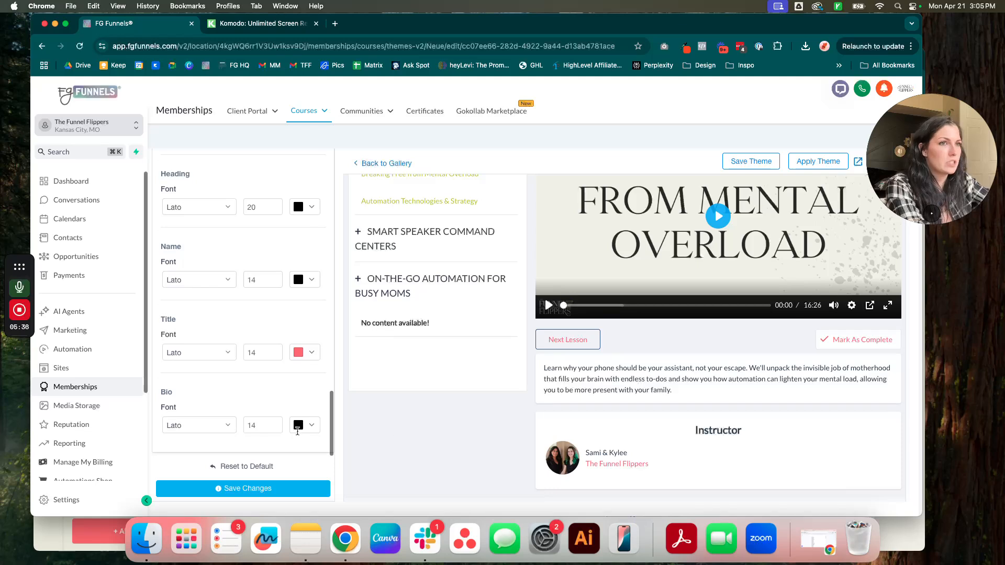
scroll(290, 428, up, 5)
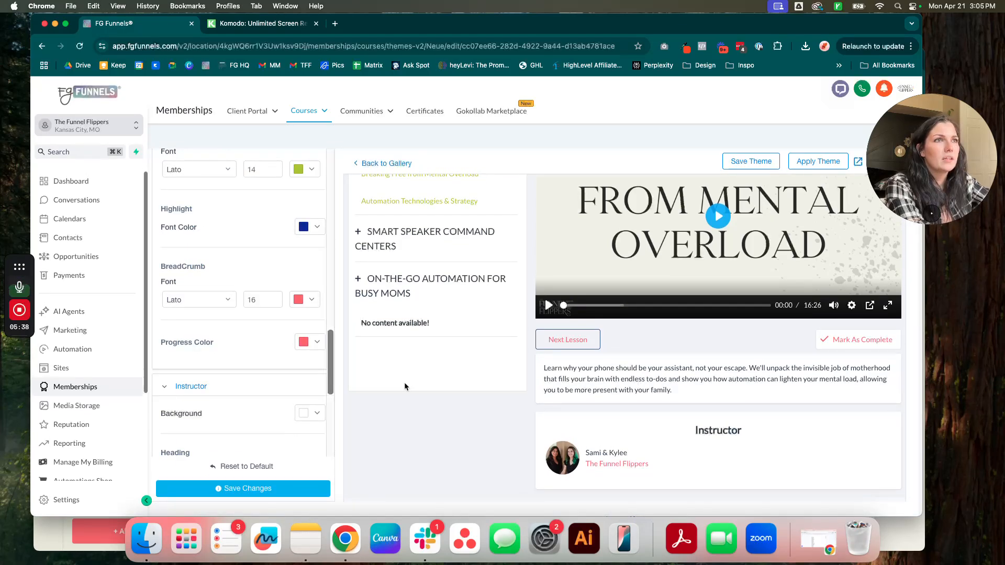
Review the Course Navigation, Instructor and Lesson Body settings back up to the Header, alongside the lesson page.
scroll(404, 382, up, 3)
scroll(249, 324, up, 4)
scroll(256, 348, up, 1)
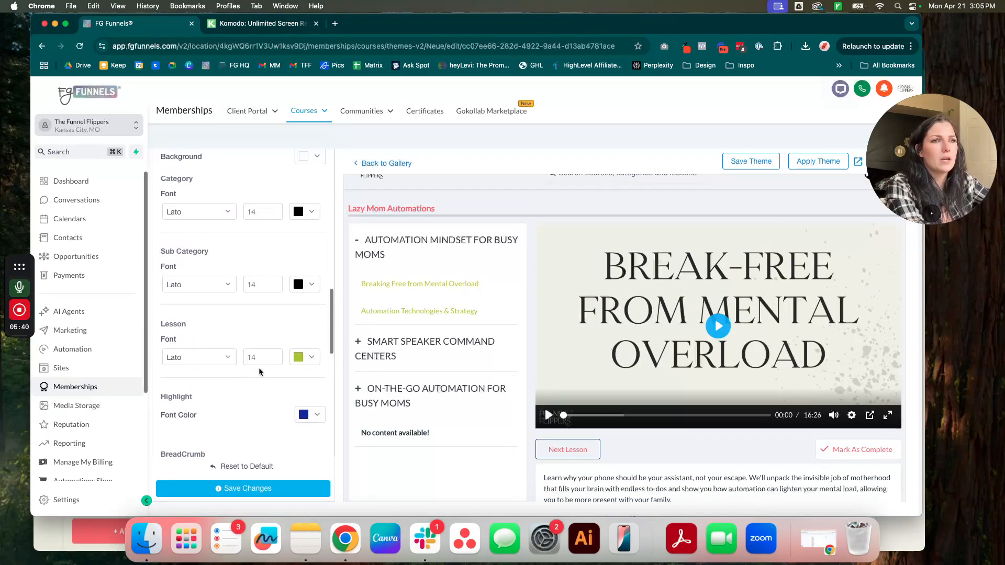
scroll(481, 240, up, 1)
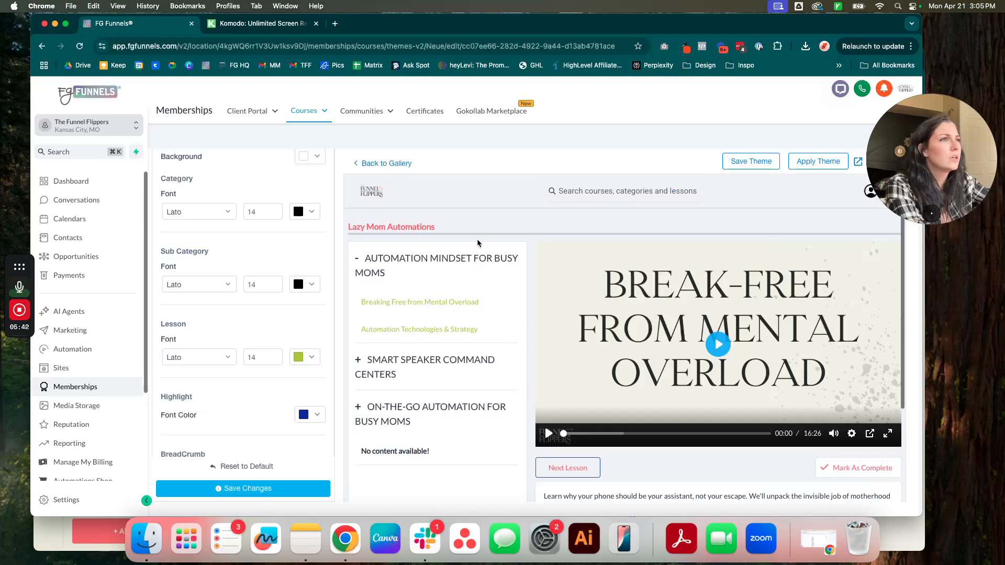
drag(919, 183, 813, 138)
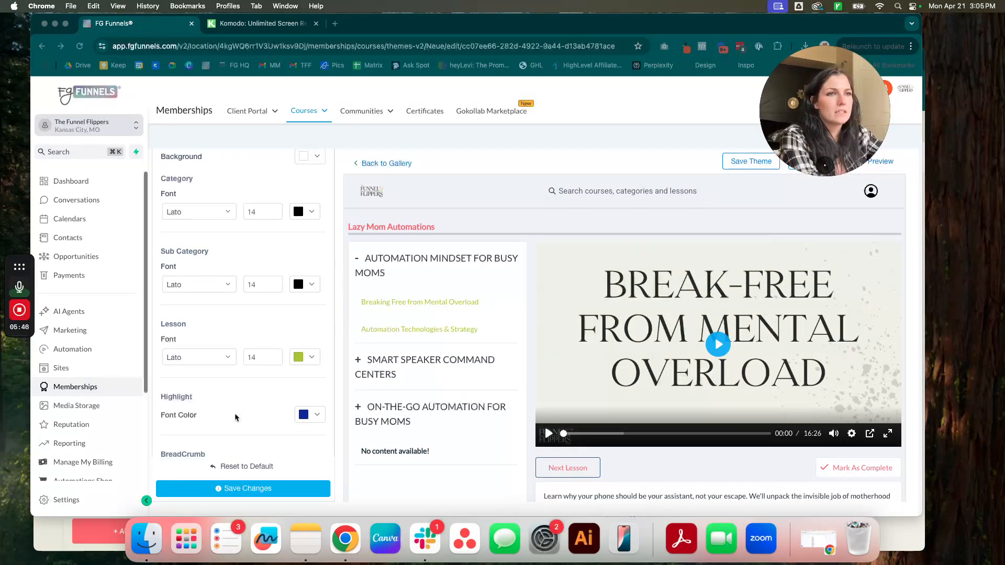
scroll(243, 406, down, 5)
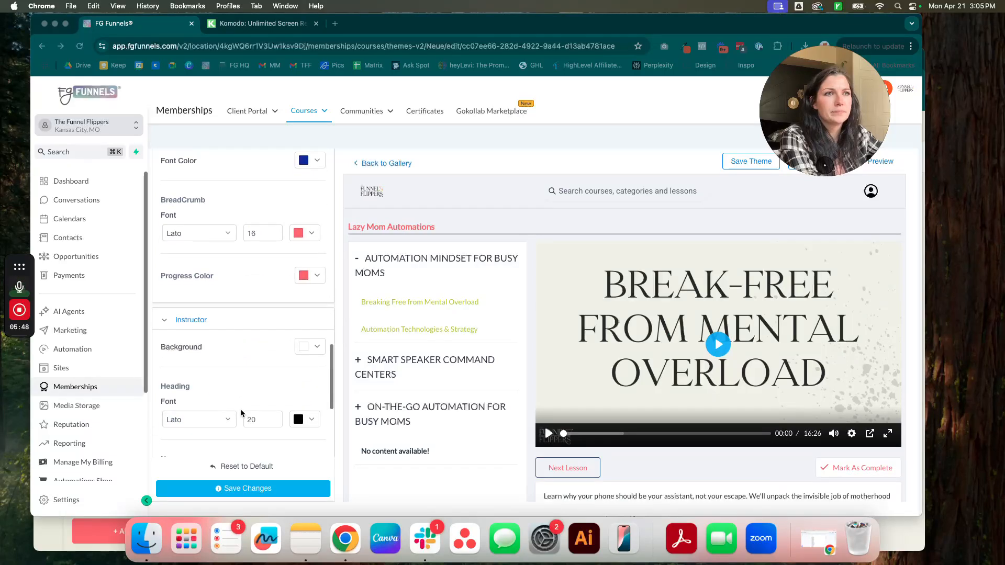
scroll(241, 409, down, 2)
scroll(239, 409, up, 6)
scroll(240, 407, up, 6)
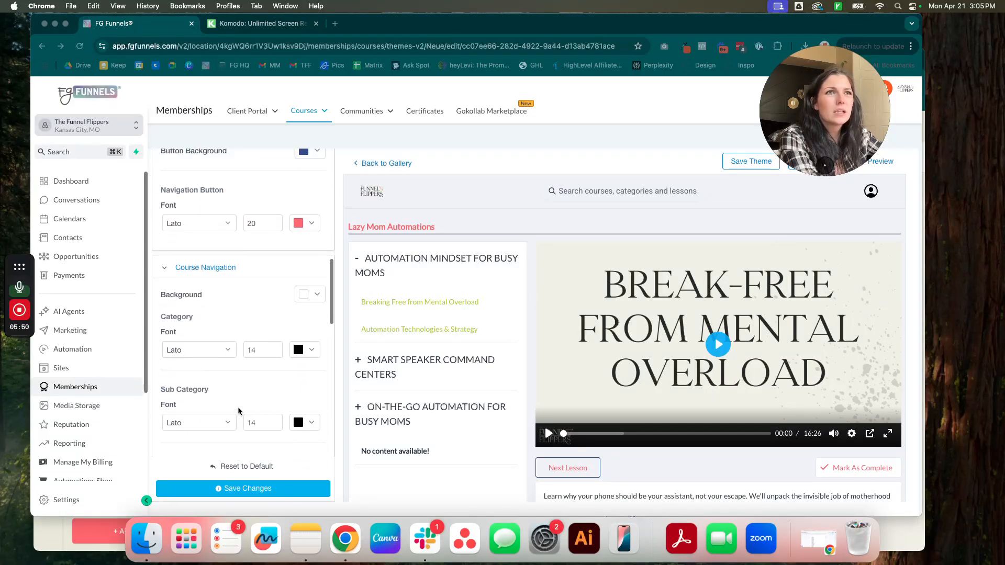
scroll(237, 406, up, 8)
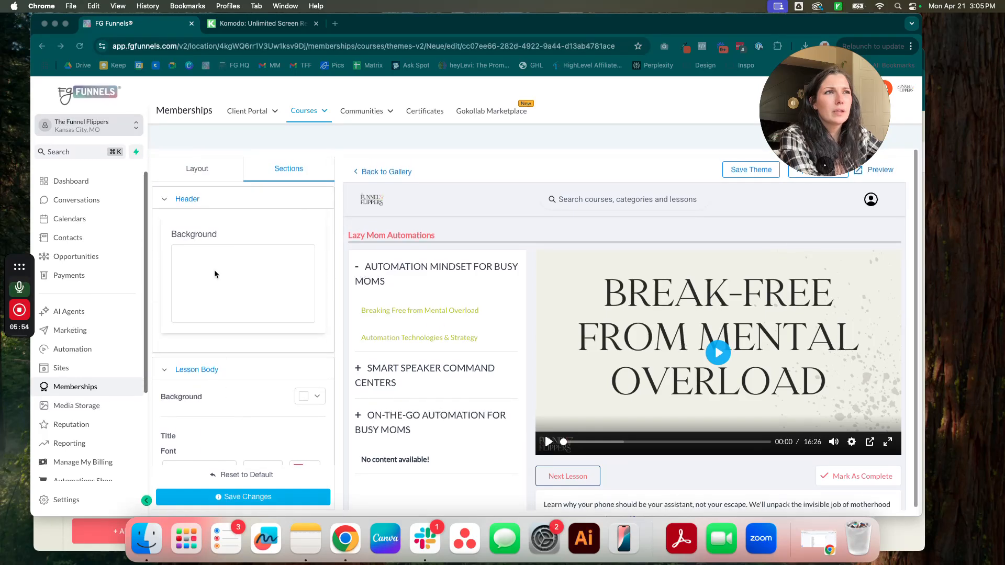
Return to the layout's Theme Settings and save the changes to the theme.
click(203, 185)
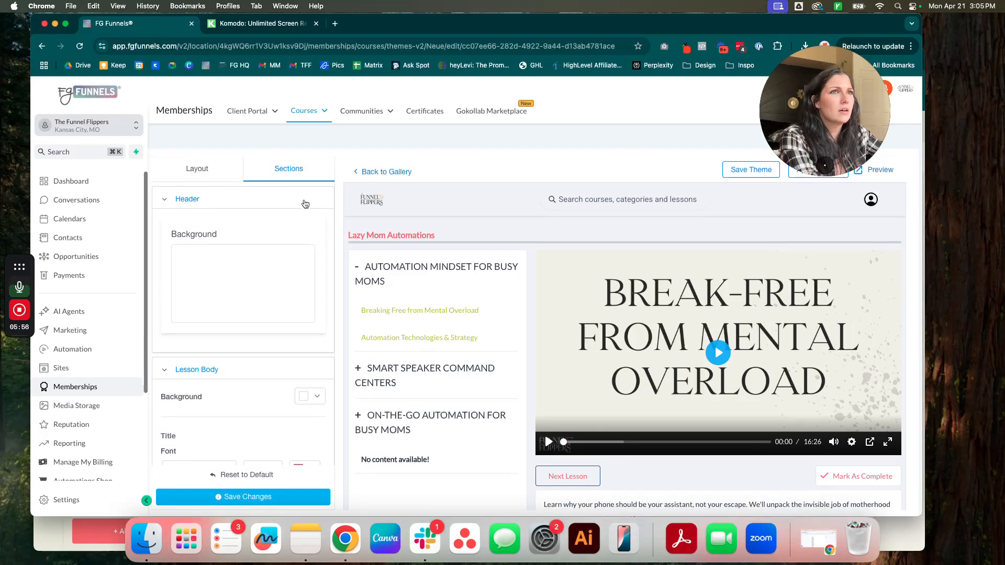
click(210, 168)
click(191, 207)
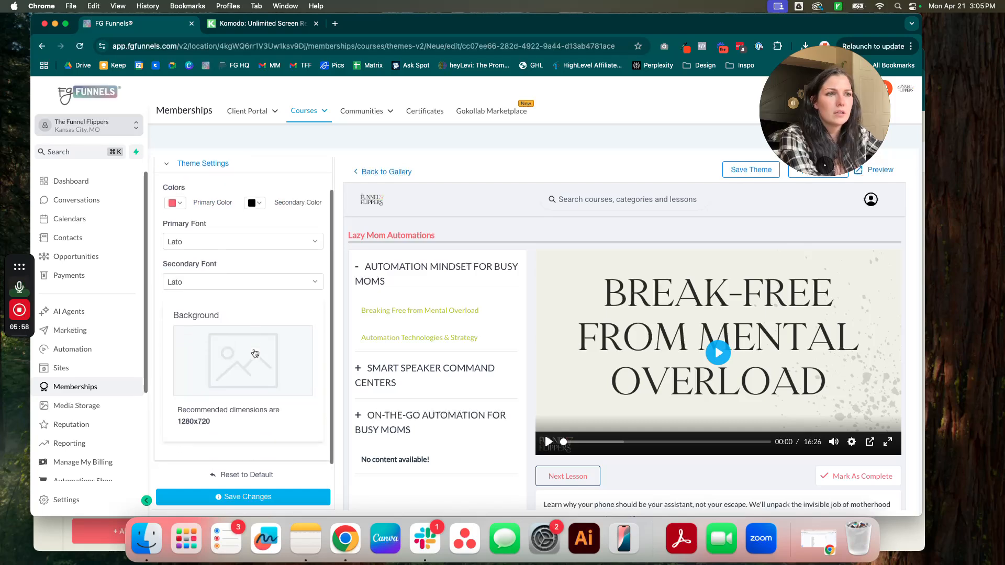
click(225, 497)
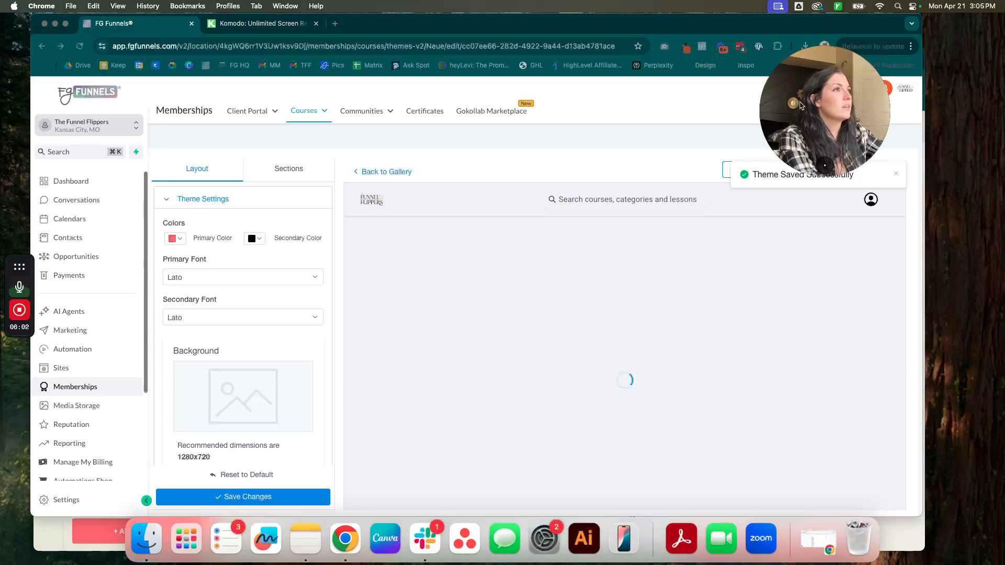
Check the lesson page down to the Instructor block, save Neue as a location theme and dismiss the notifications.
drag(837, 120, 153, 195)
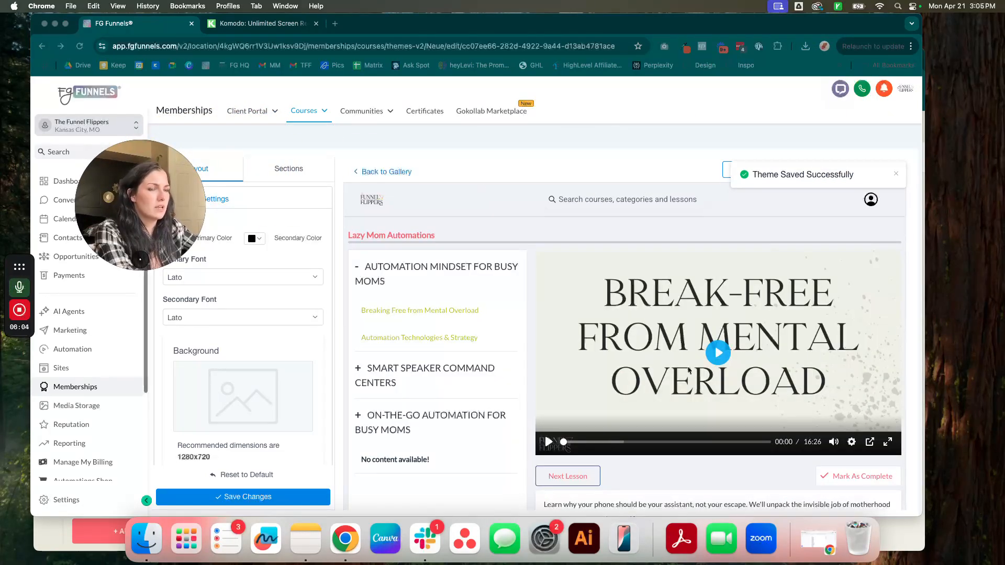
scroll(684, 433, down, 3)
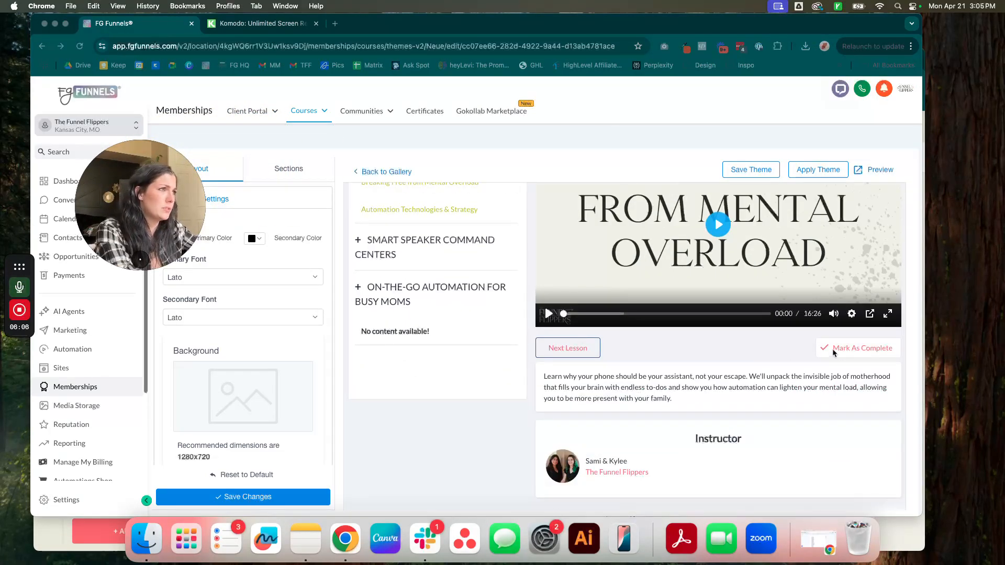
scroll(810, 367, up, 3)
scroll(810, 368, up, 1)
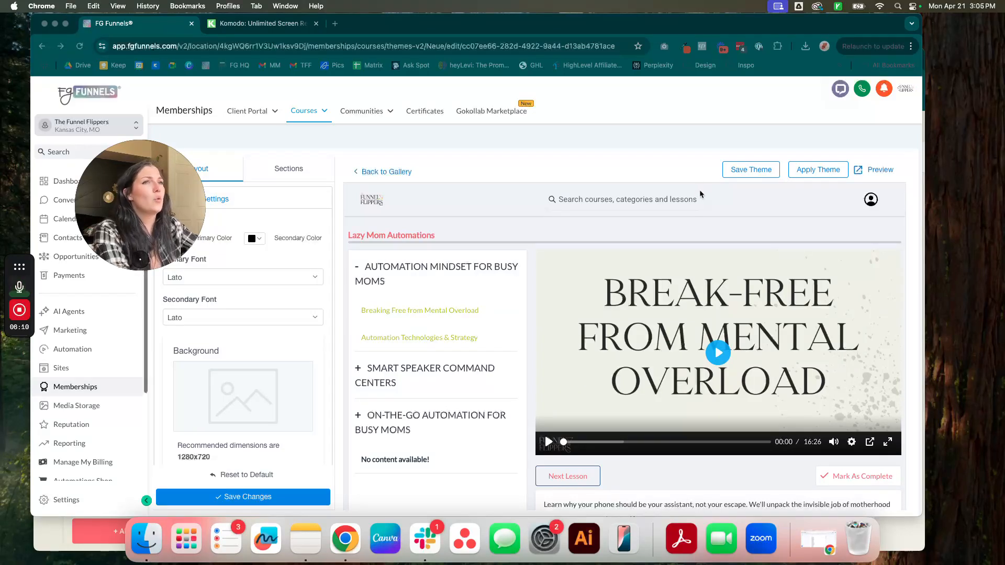
click(743, 171)
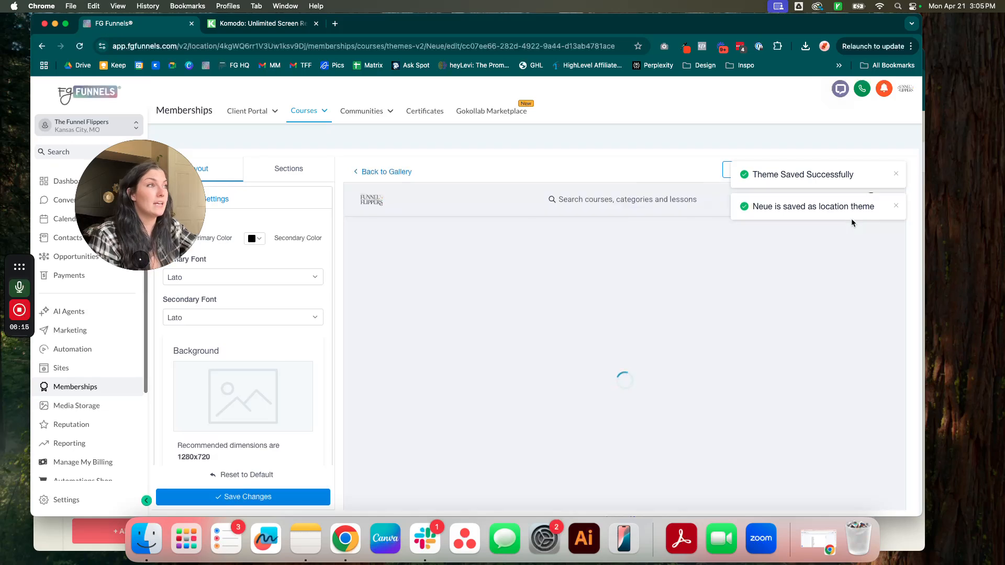
click(899, 208)
click(895, 174)
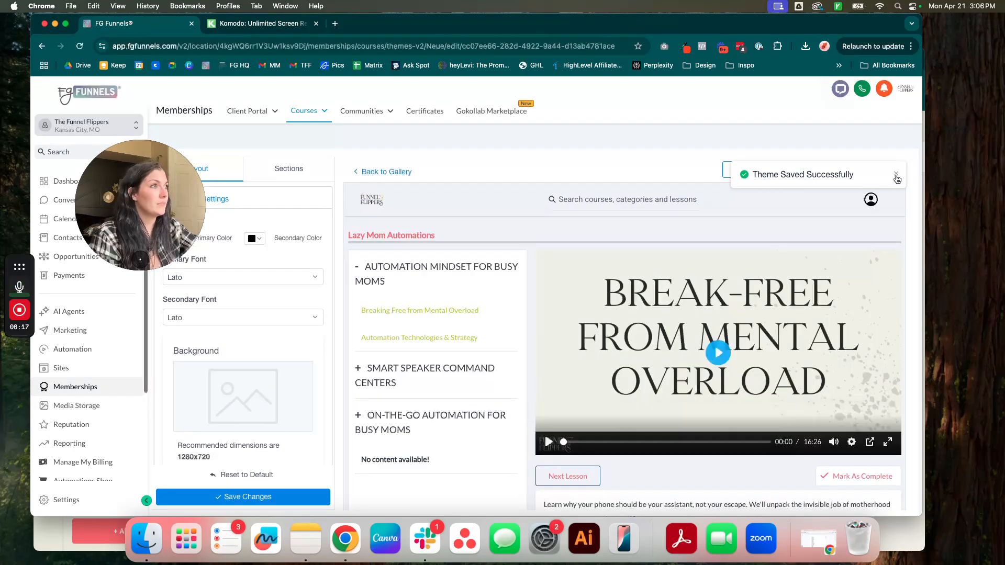
Apply the customized theme to the Lazy Mom Automations course and open the course preview.
click(806, 173)
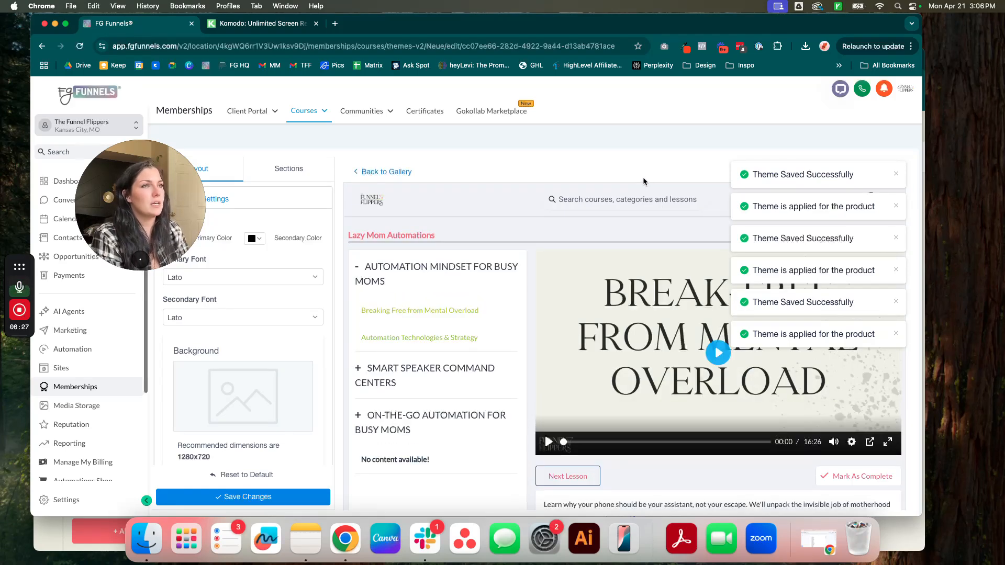
click(868, 177)
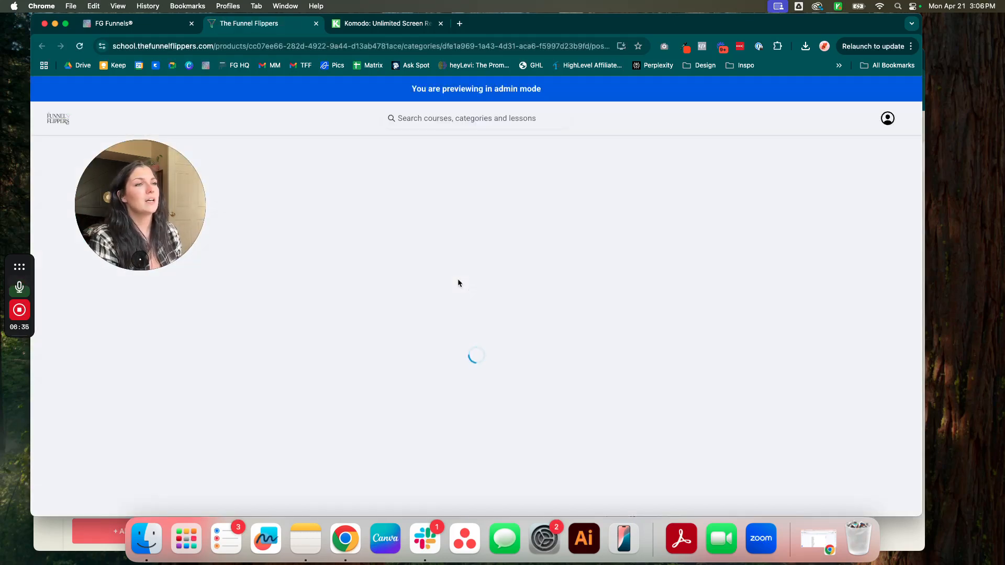
click(98, 199)
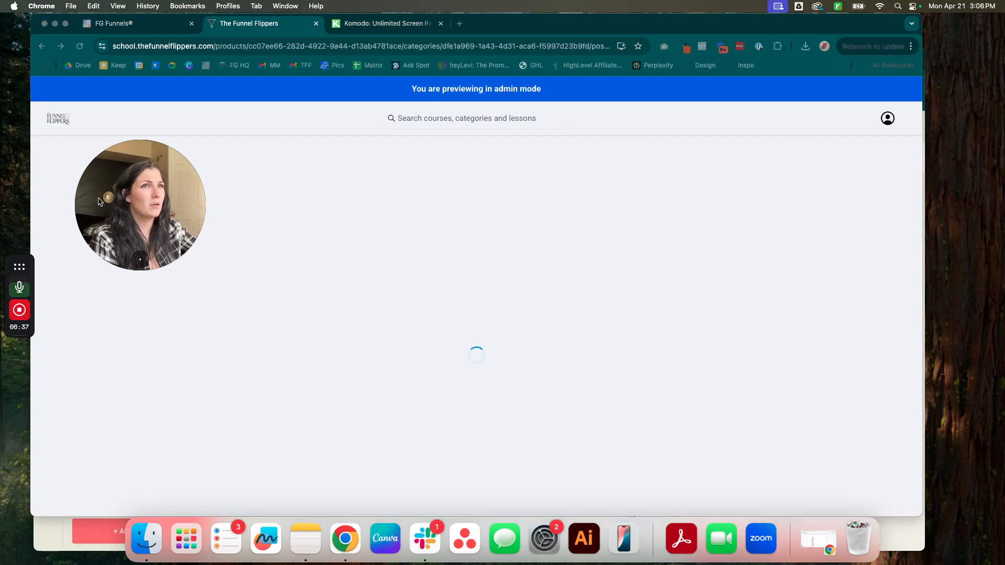
Check the previewed course outline by opening its modules one after another, down to the lessons under On-the-Go Automation for Busy Moms.
drag(157, 191, 523, 367)
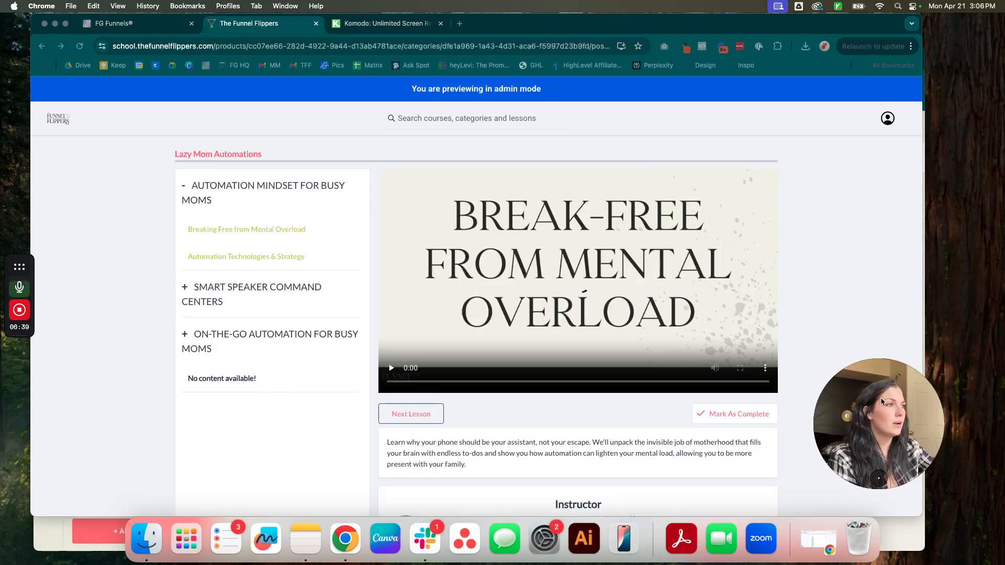
click(206, 192)
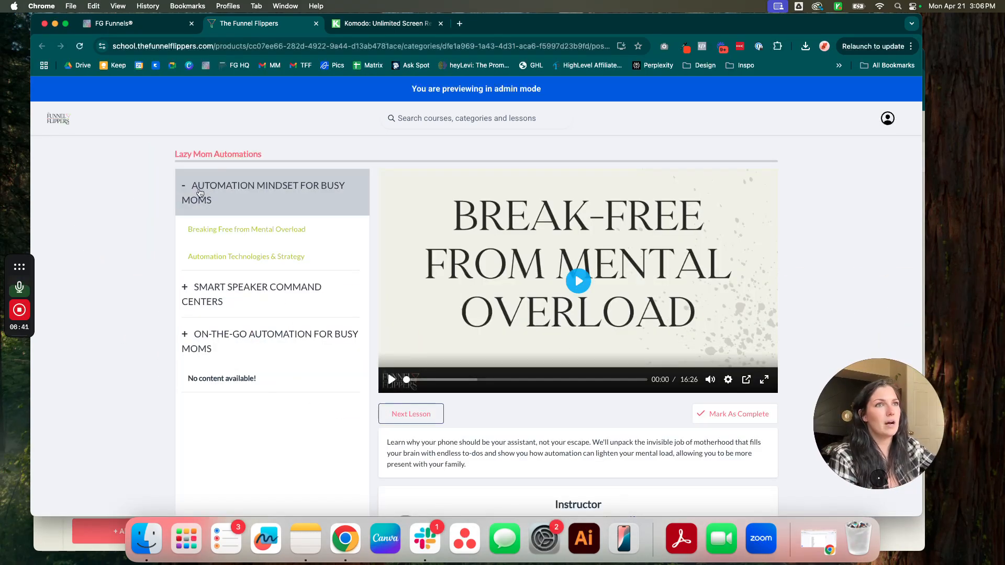
click(207, 193)
click(252, 239)
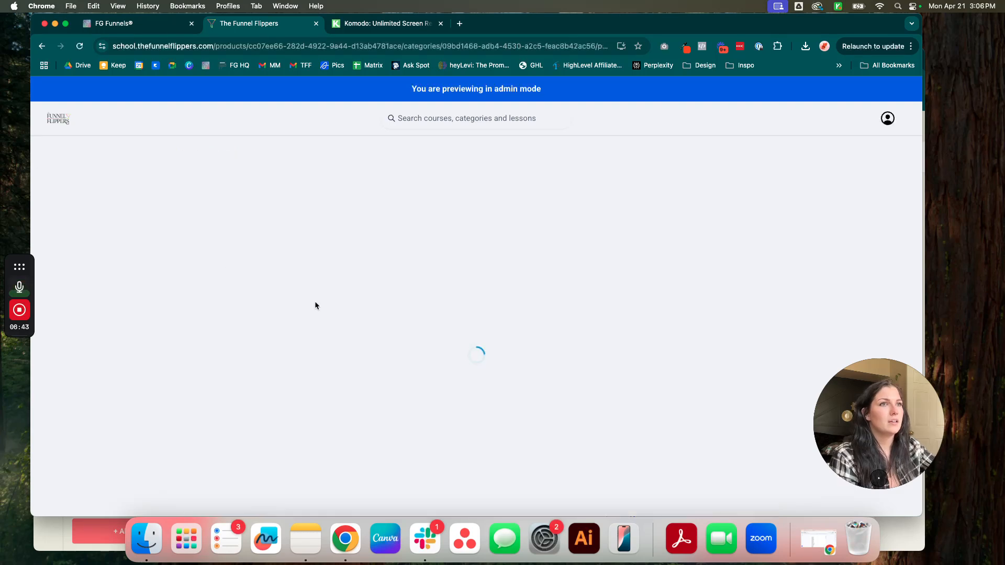
click(225, 235)
click(226, 278)
click(248, 378)
scroll(222, 228, down, 2)
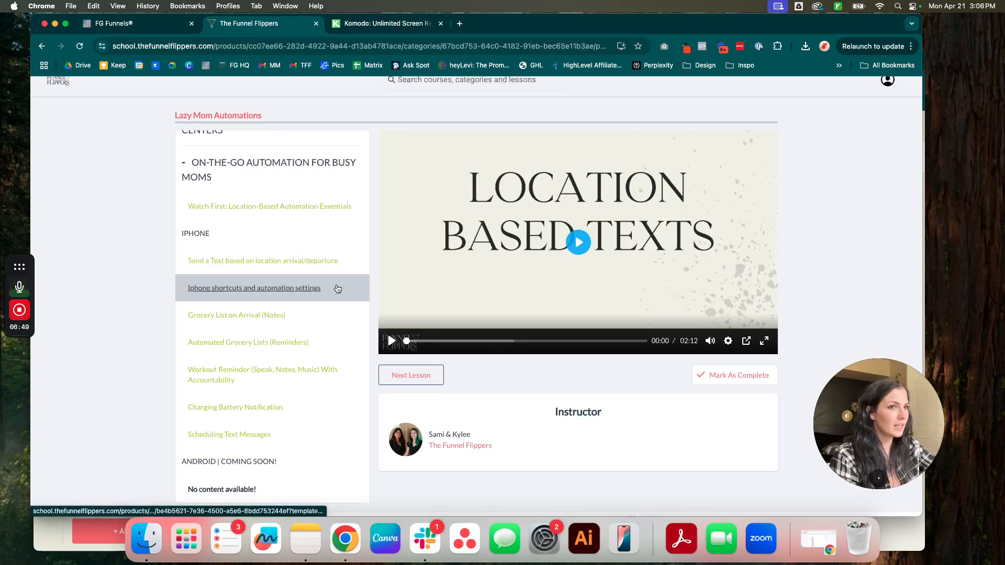
Review the Alexa and Google Home lessons under Smart Speaker Command Centers, leaving all modules in the course outline collapsed.
scroll(338, 288, up, 3)
click(289, 255)
click(236, 210)
click(231, 198)
click(247, 239)
scroll(254, 309, down, 3)
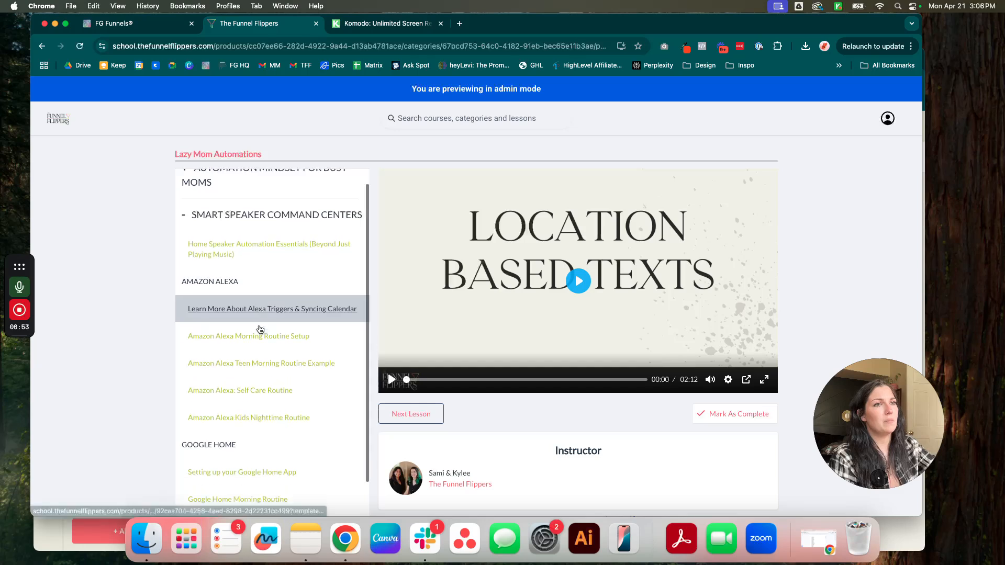
scroll(277, 237, up, 3)
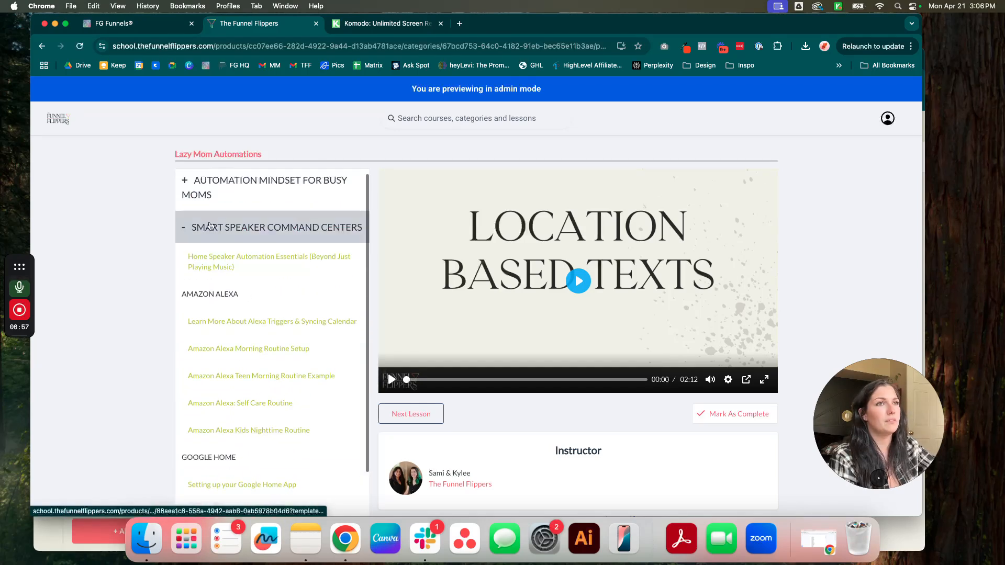
click(210, 233)
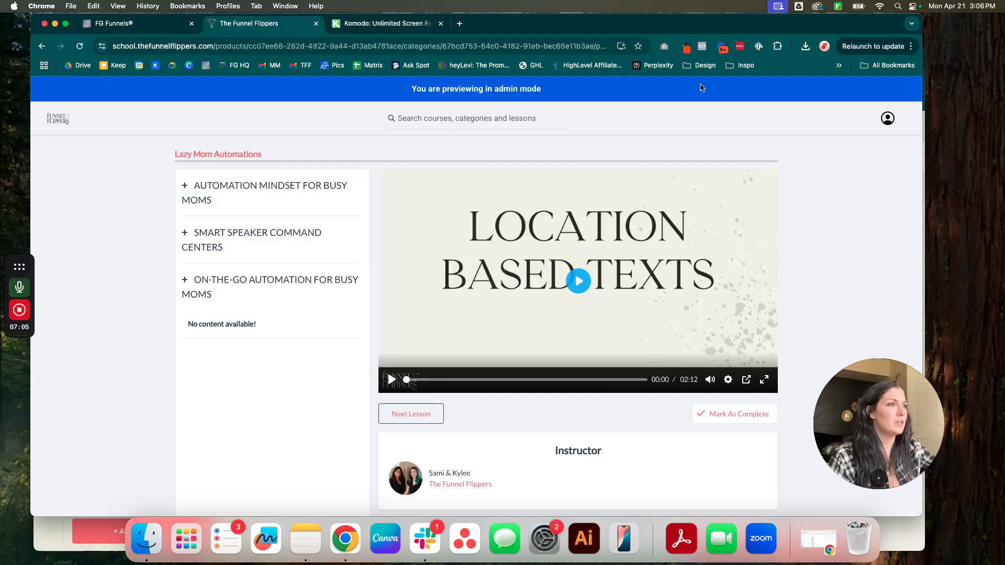
Try marking the current lesson as complete, and test the same on the Home Speaker Automation Essentials lesson under Smart Speaker Command Centers.
click(734, 412)
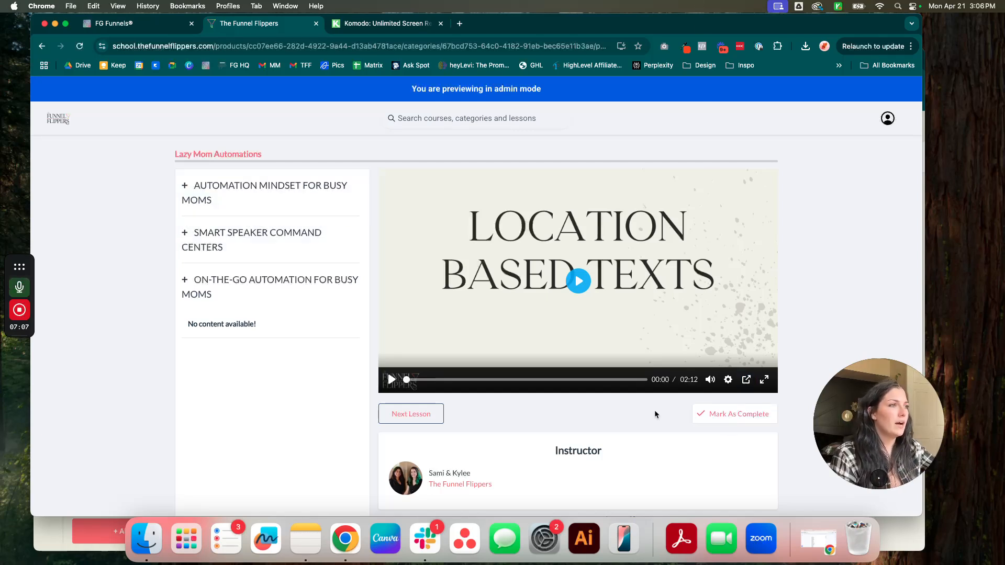
click(709, 410)
click(236, 244)
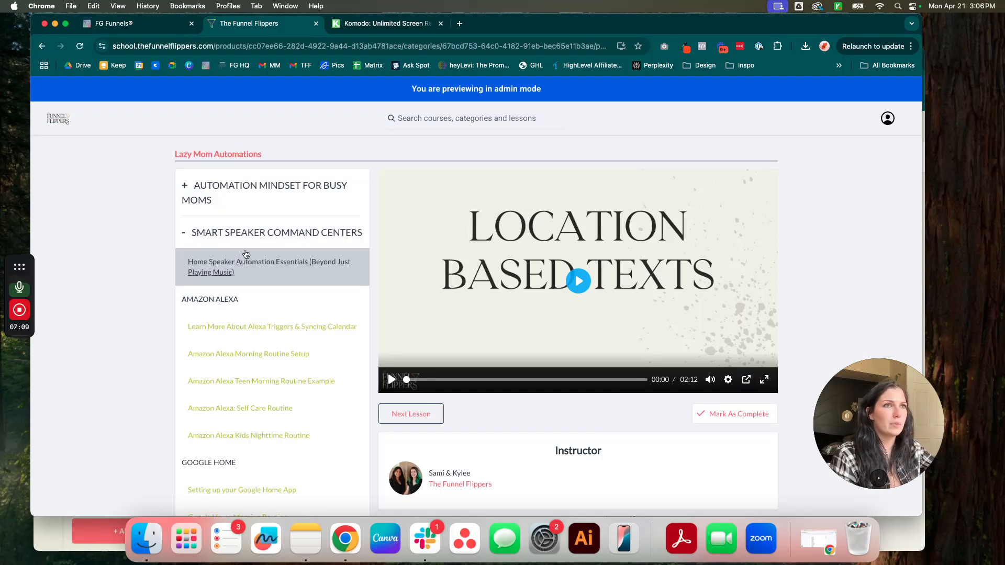
click(235, 268)
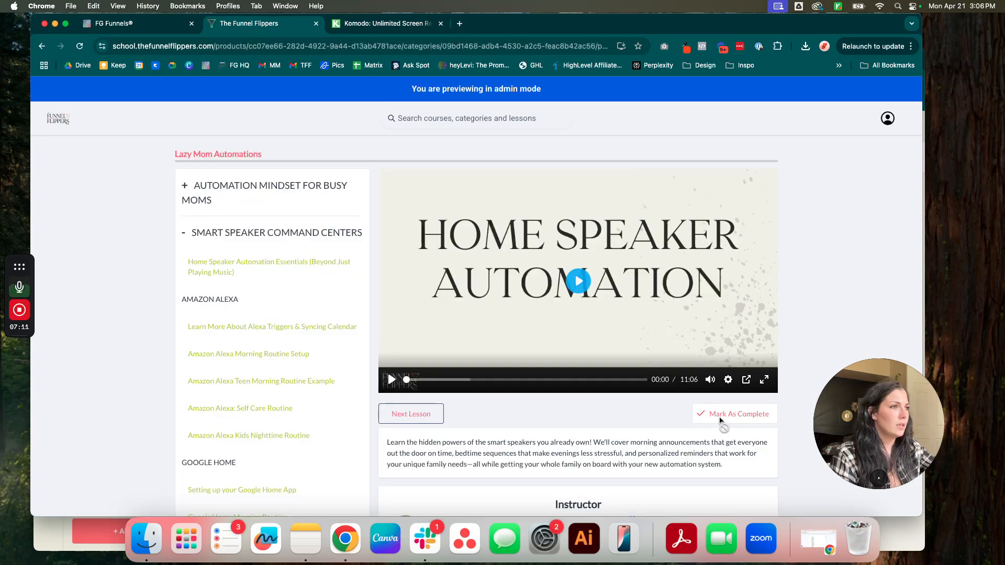
click(720, 414)
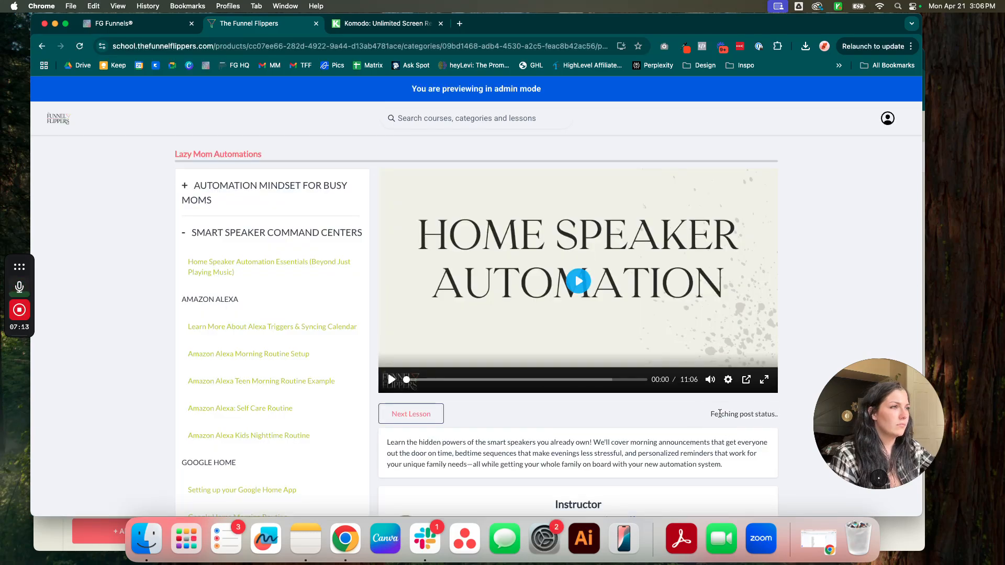
Advance two lessons from the Home Speaker Automation lesson to the Amazon Alexa Morning Routine lesson.
click(414, 414)
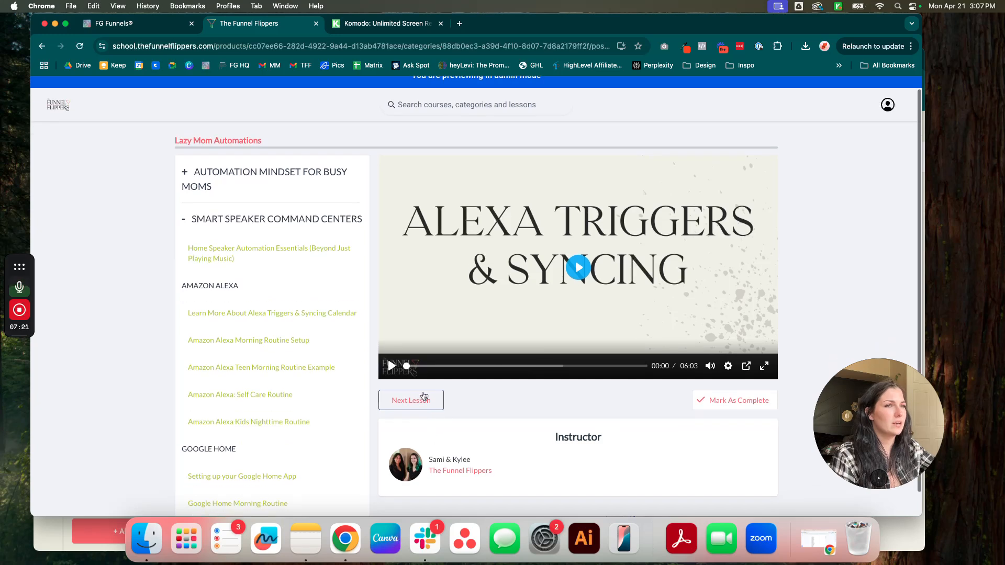
click(417, 413)
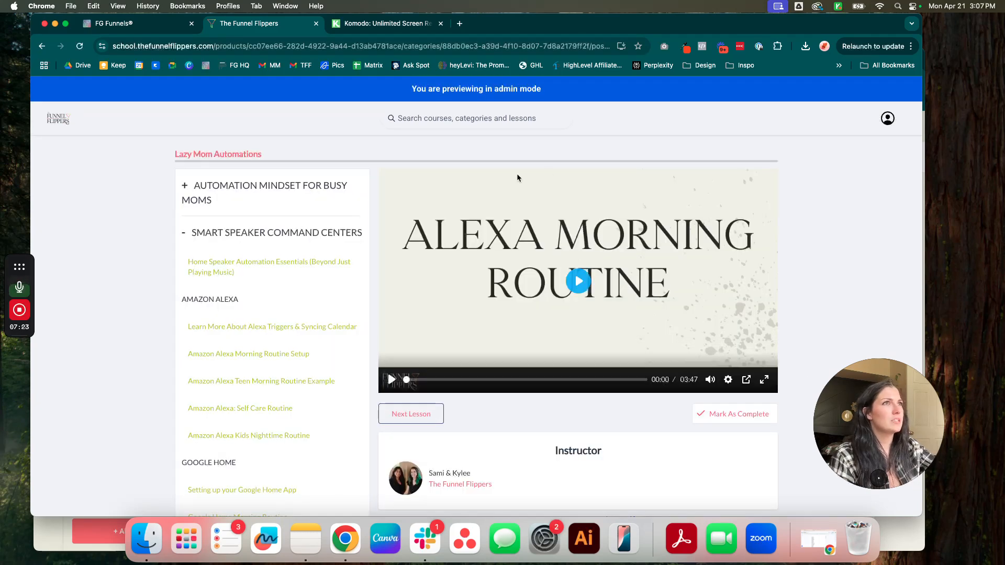